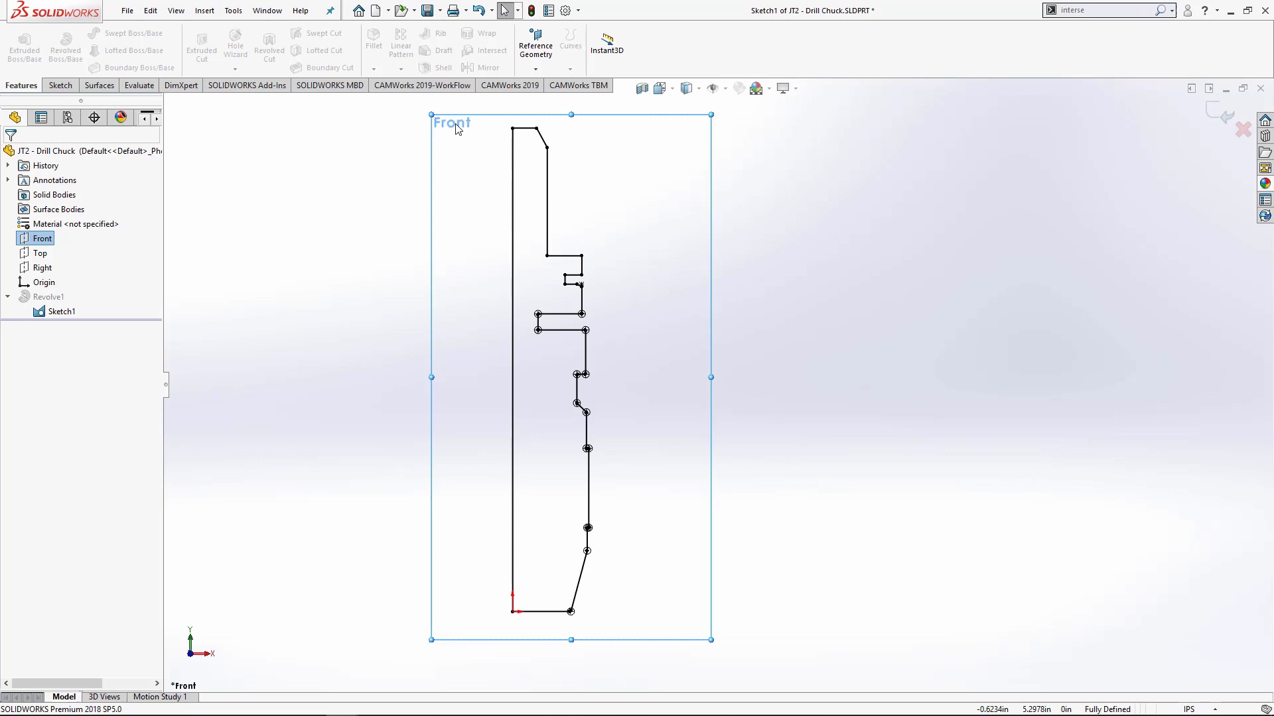
scroll(528, 614, "down", 3)
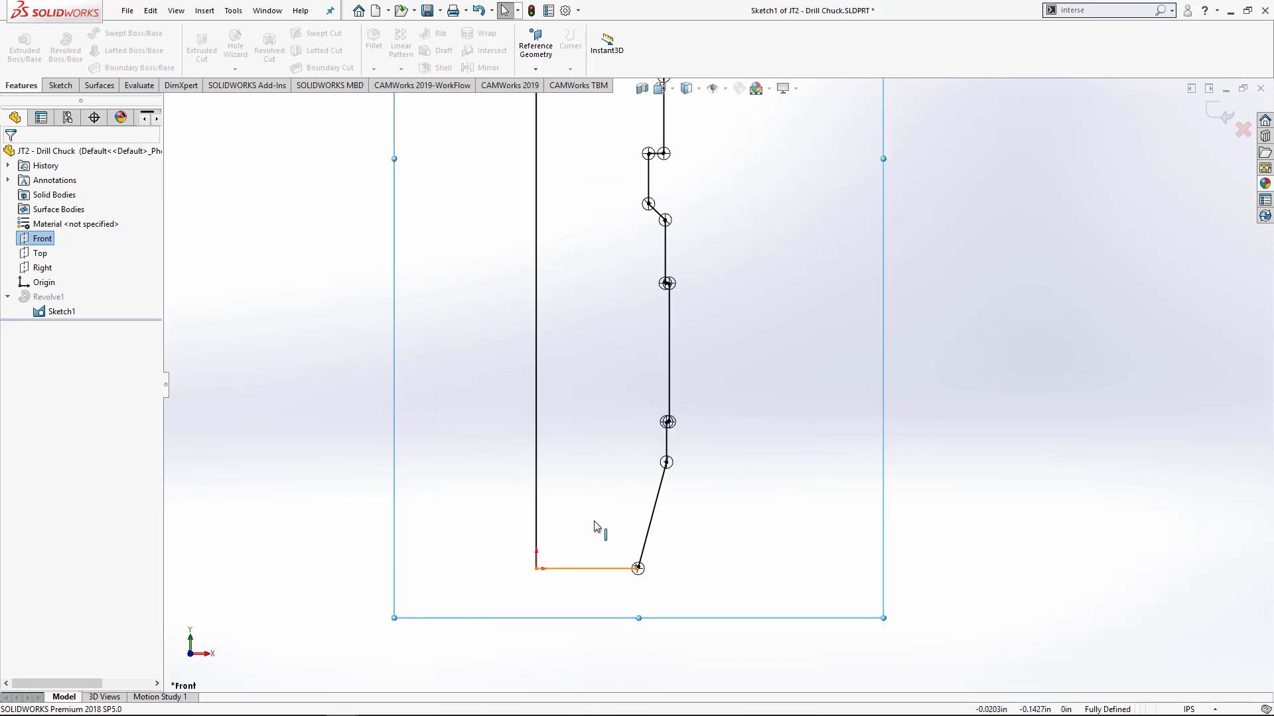
scroll(595, 527, "down", 2)
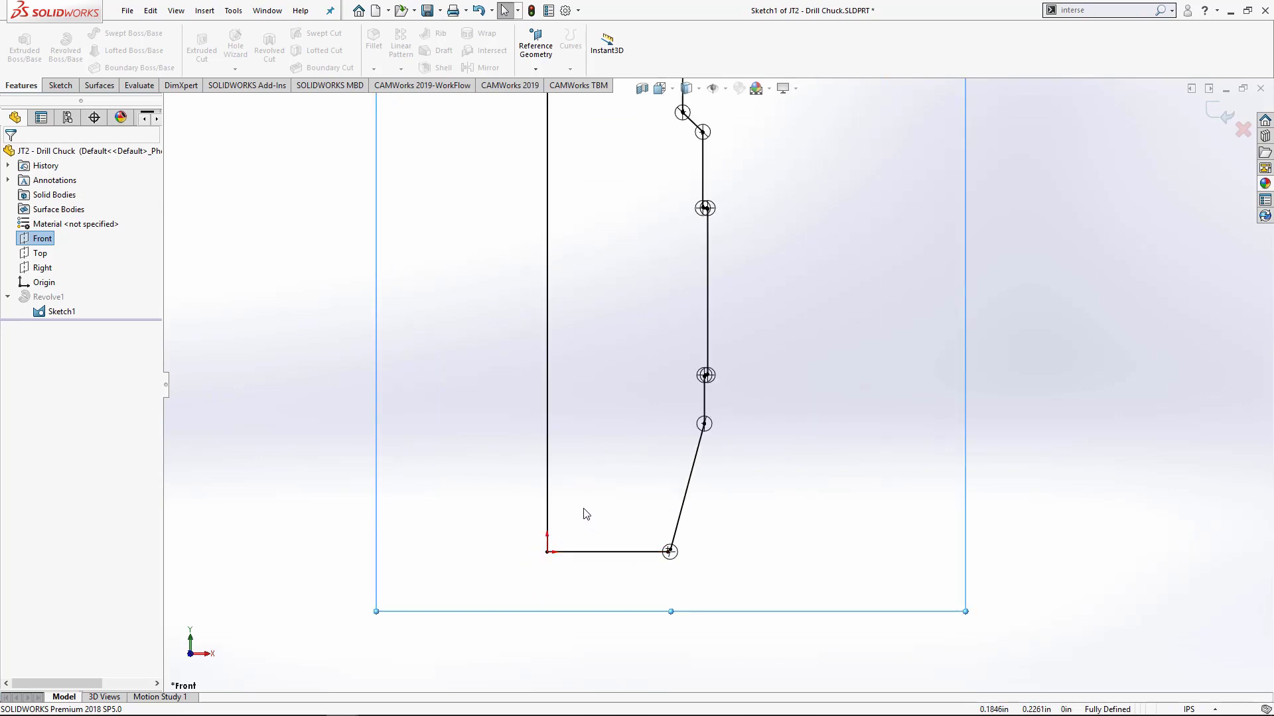
left_click(586, 514)
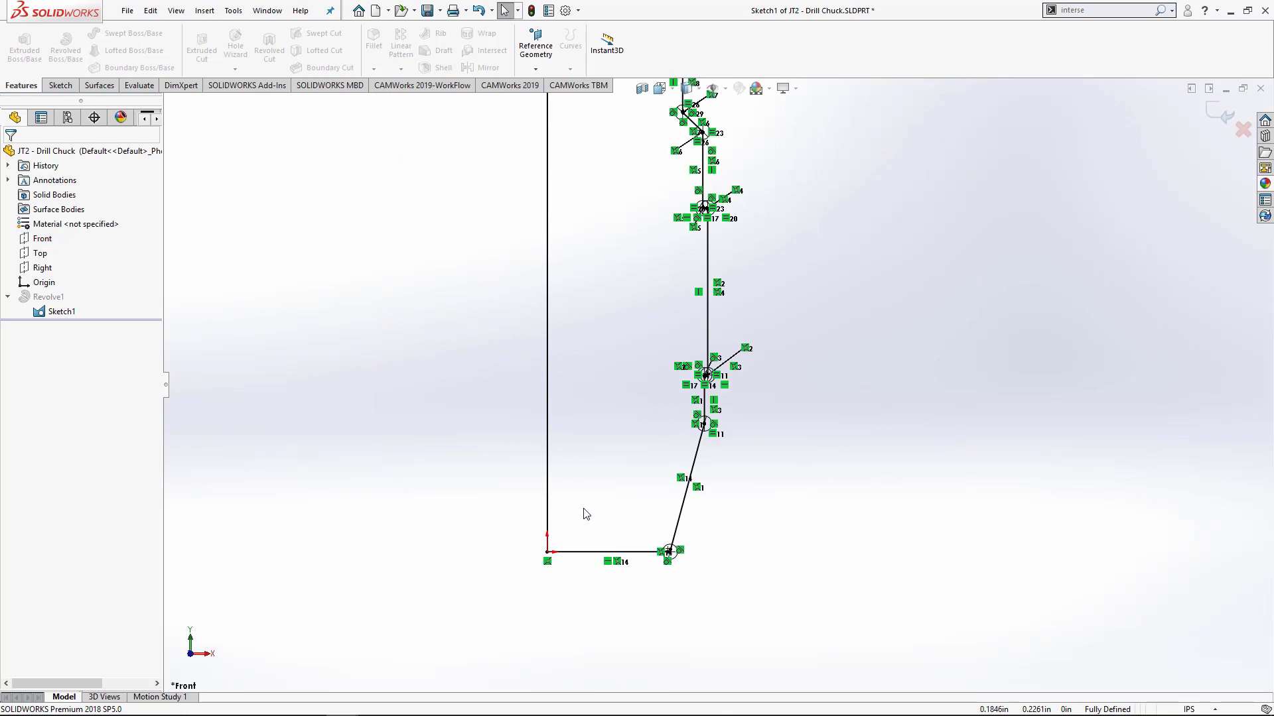
scroll(564, 560, "down", 1)
scroll(577, 528, "down", 1)
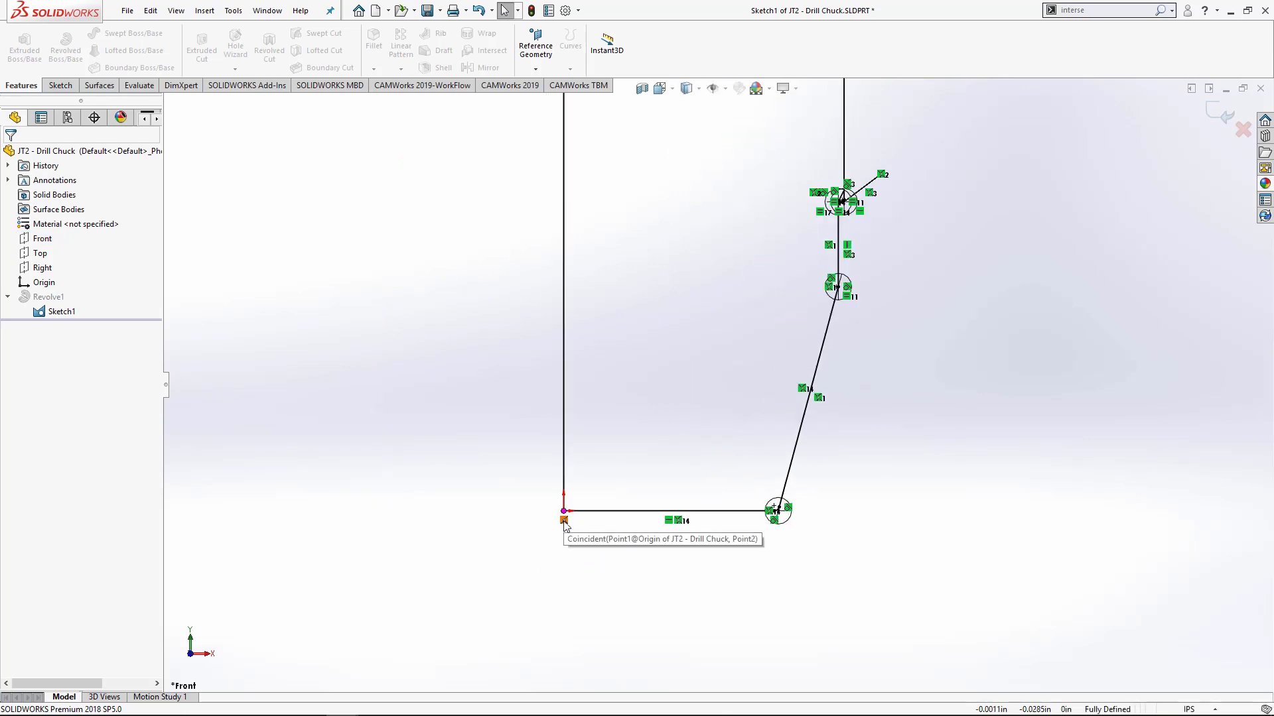
scroll(564, 524, "up", 3)
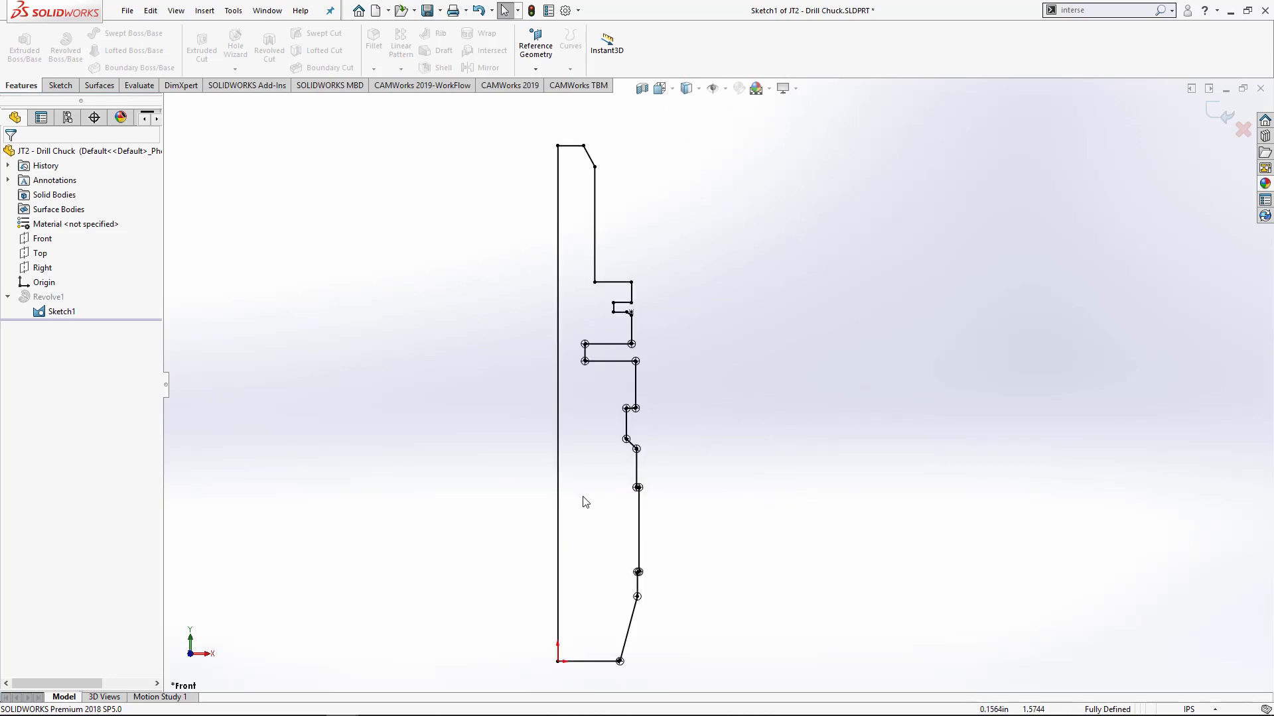
scroll(642, 317, "down", 2)
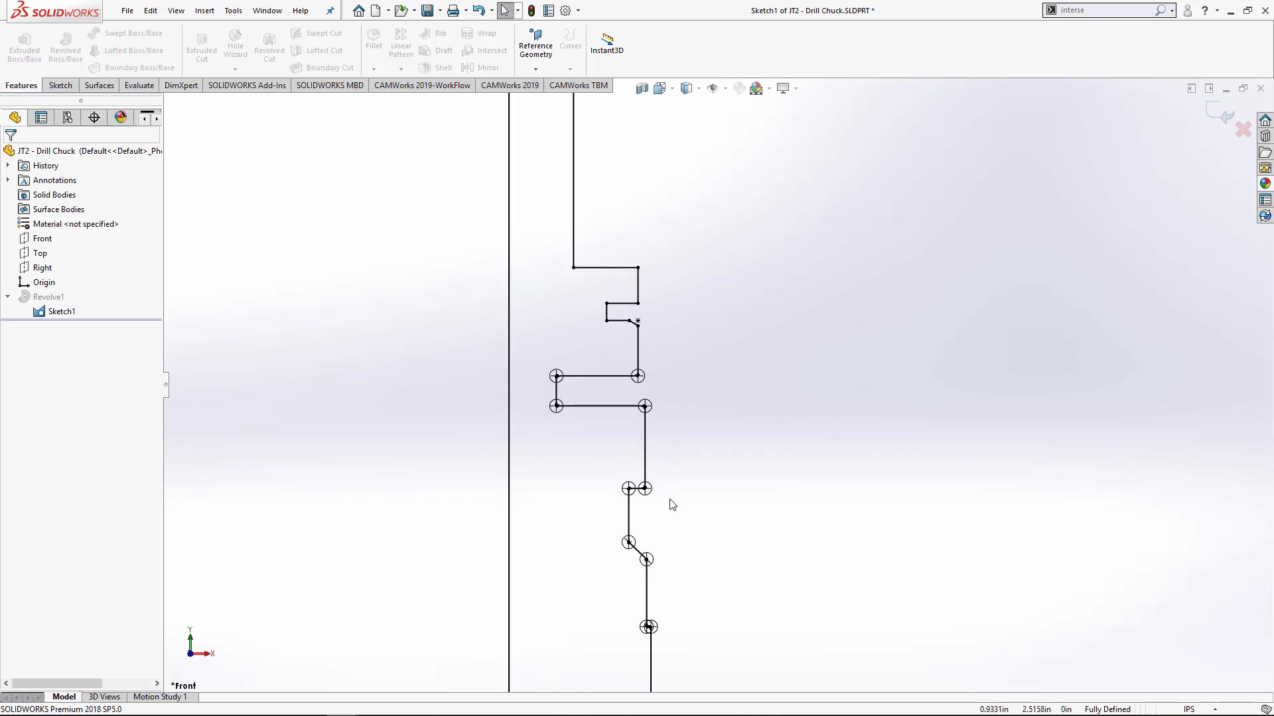
scroll(638, 325, "down", 2)
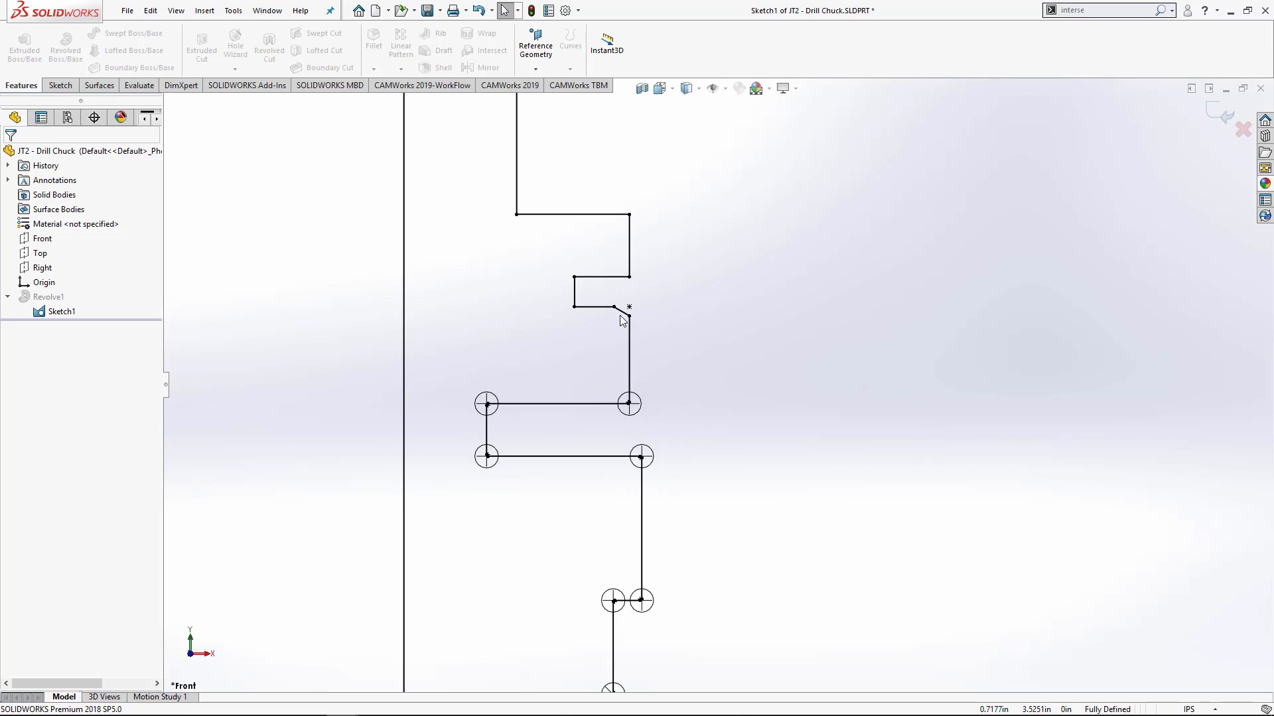
key("ctrl+b")
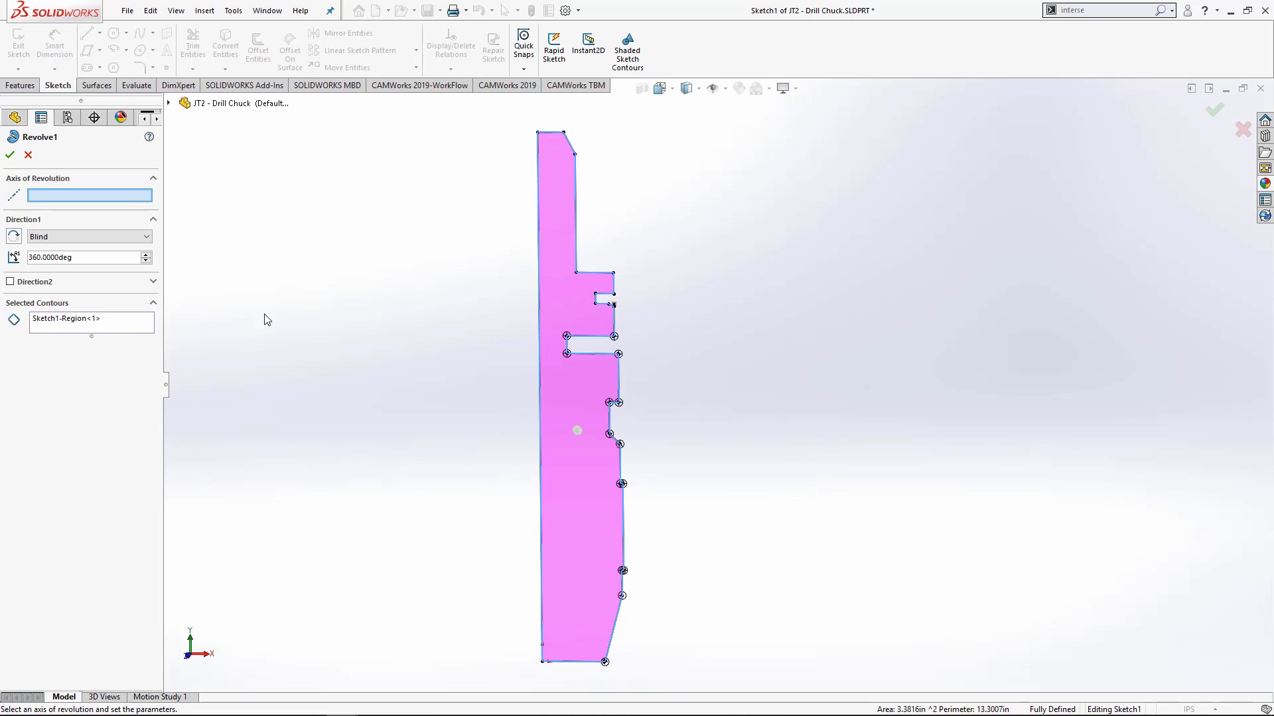
Step: Revolve the chuck profile a Blind 360° about its left edge line (Line30)
left_click(539, 291)
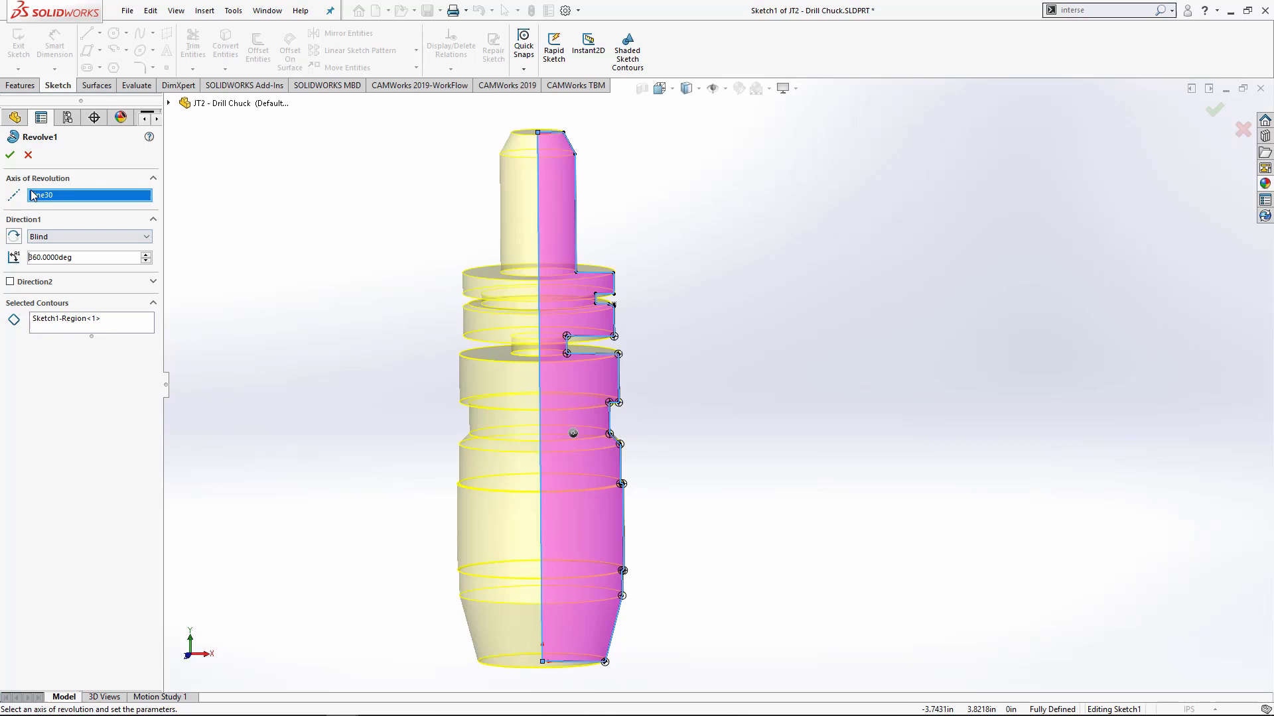
left_click(10, 156)
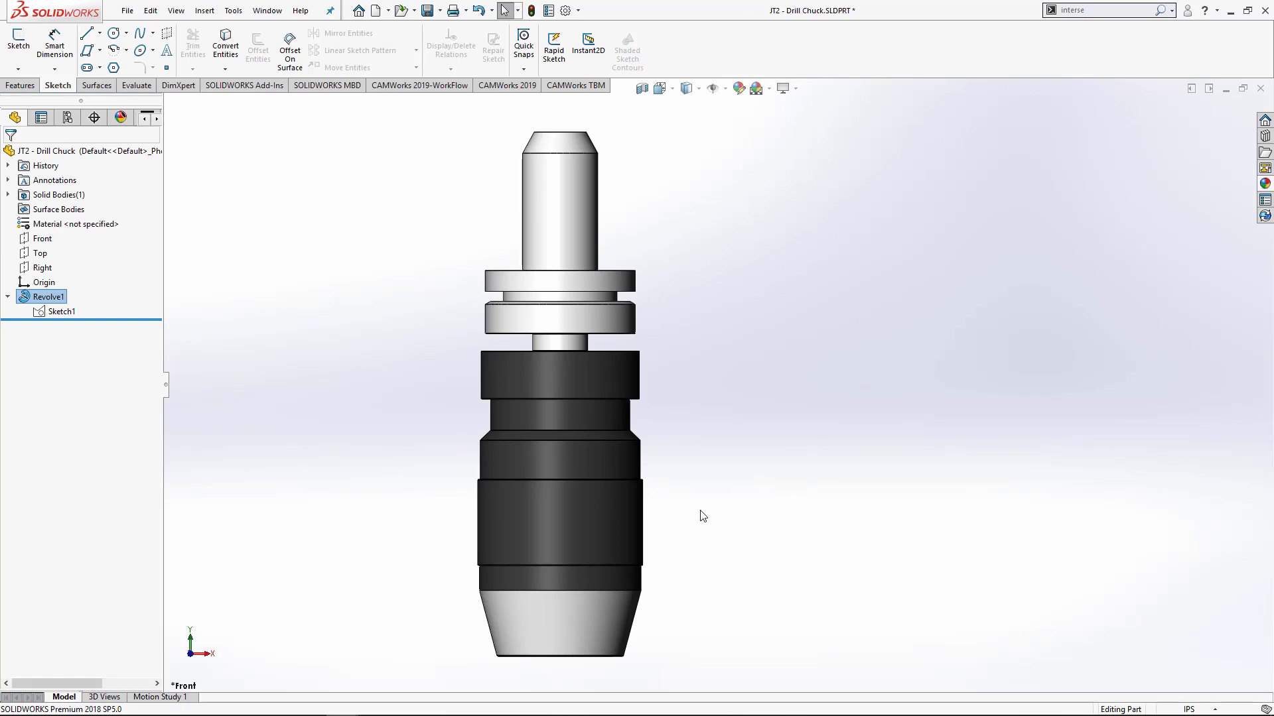
Step: Review the Features tab's fillet options and select Sketch1 under Revolve1
left_click(24, 85)
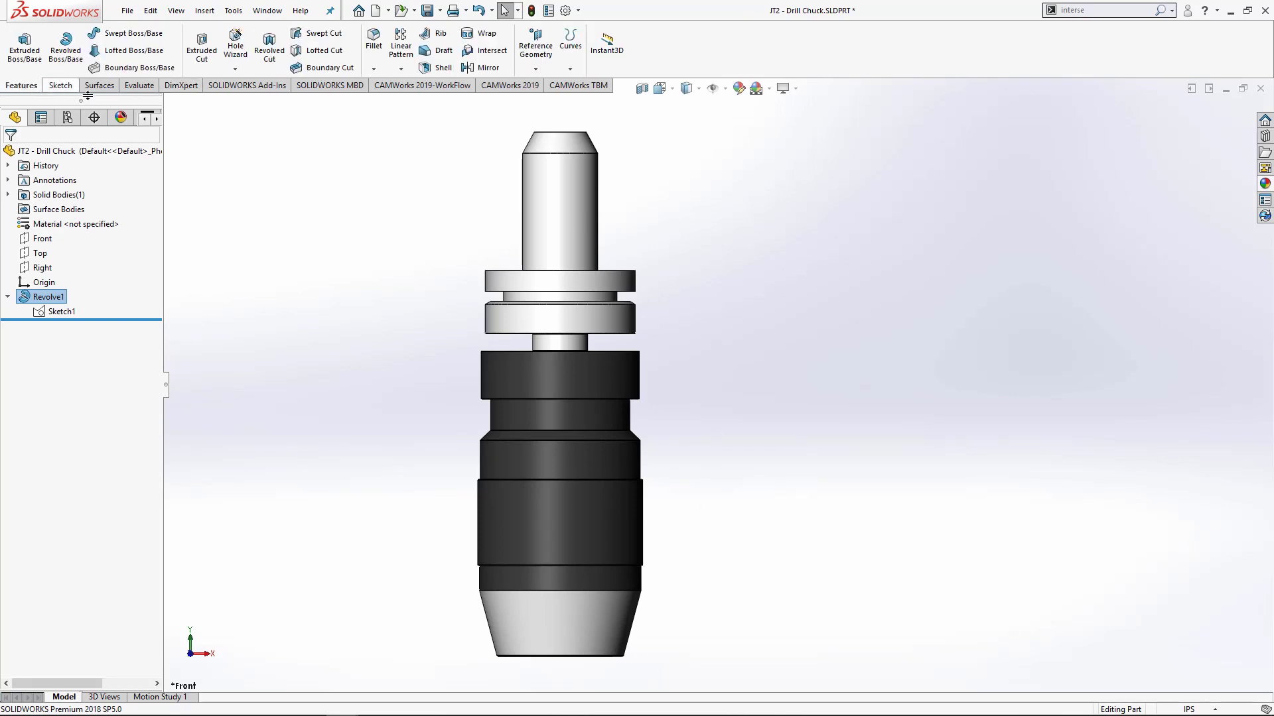
left_click(375, 68)
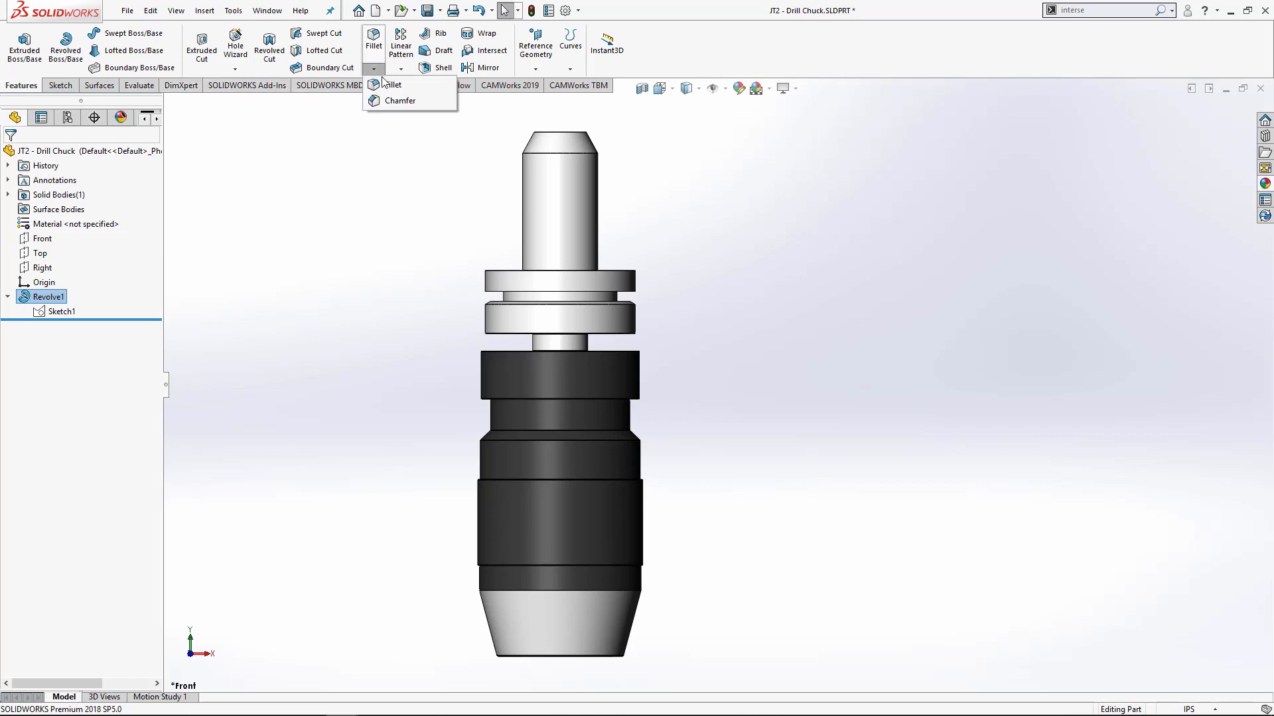
left_click(351, 154)
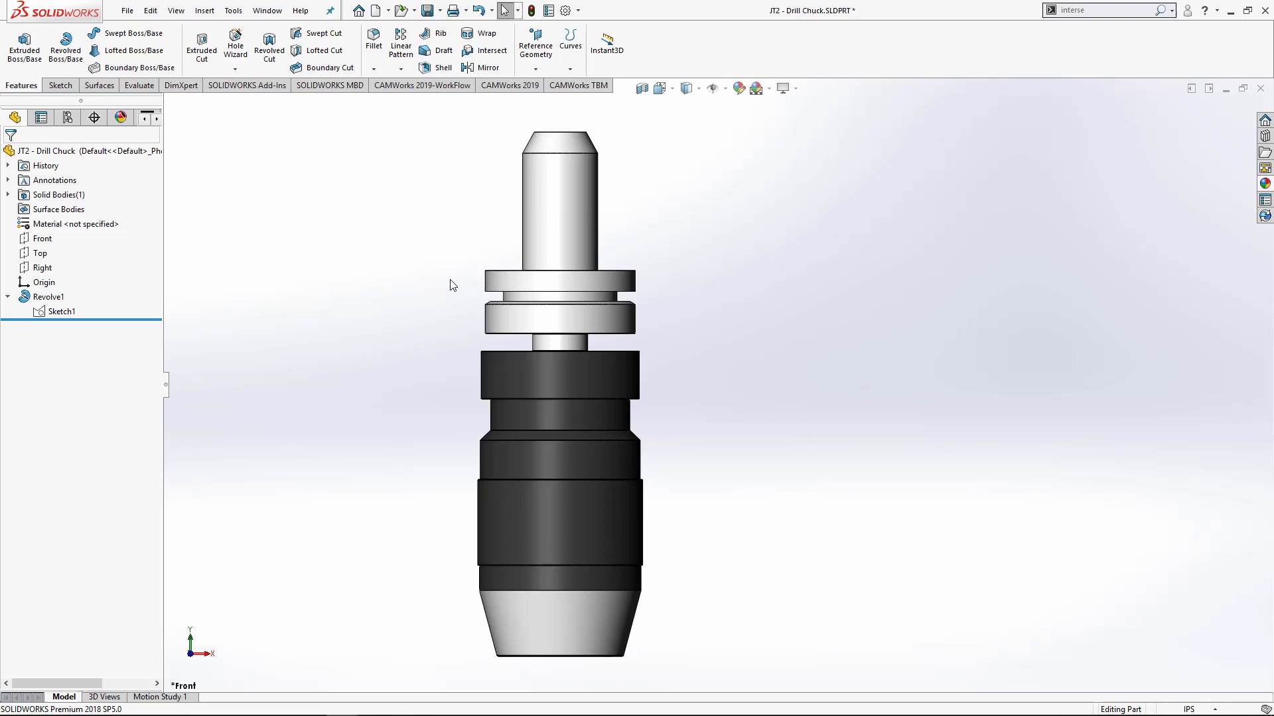
left_click(7, 297)
left_click(44, 298)
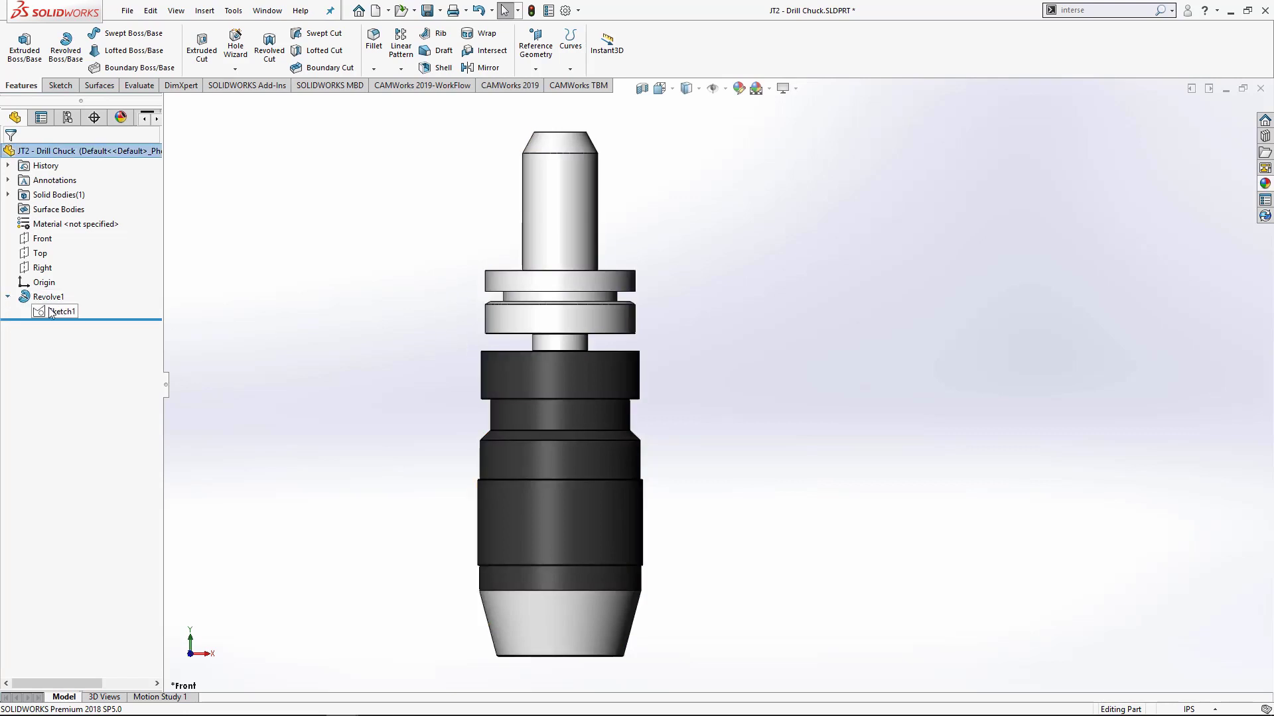
left_click(48, 311)
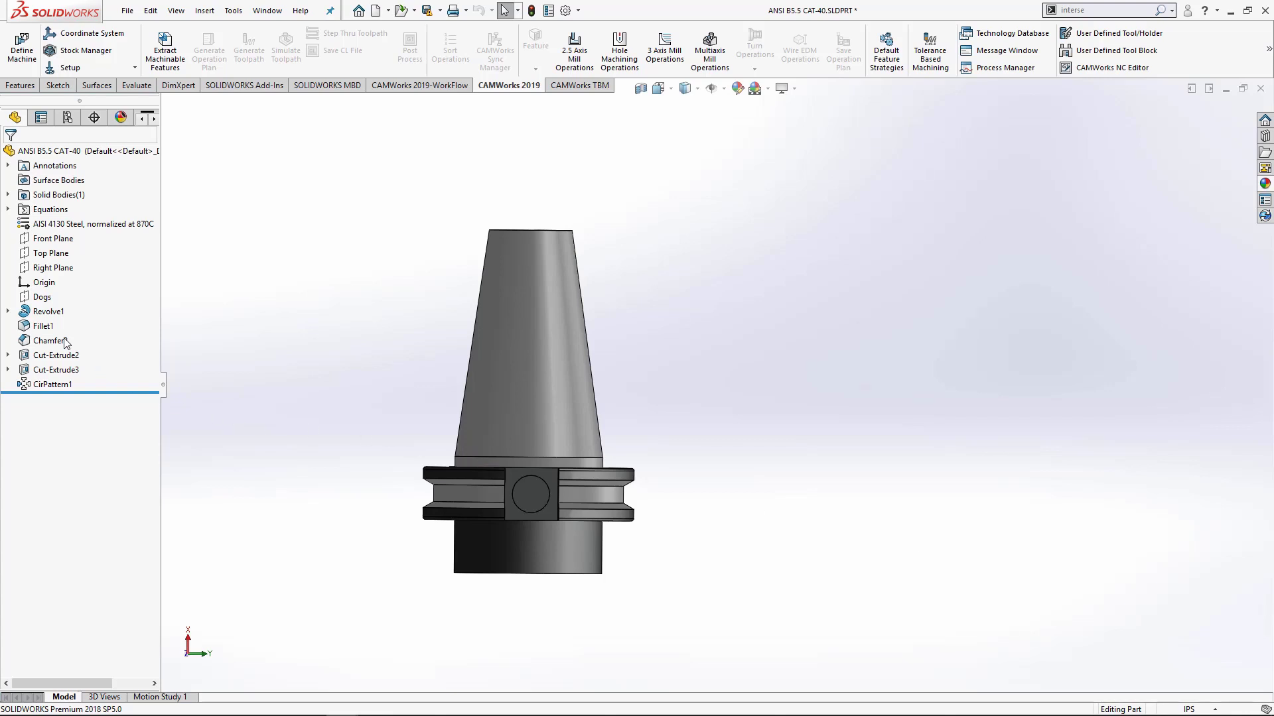
left_click(7, 311)
right_click(61, 326)
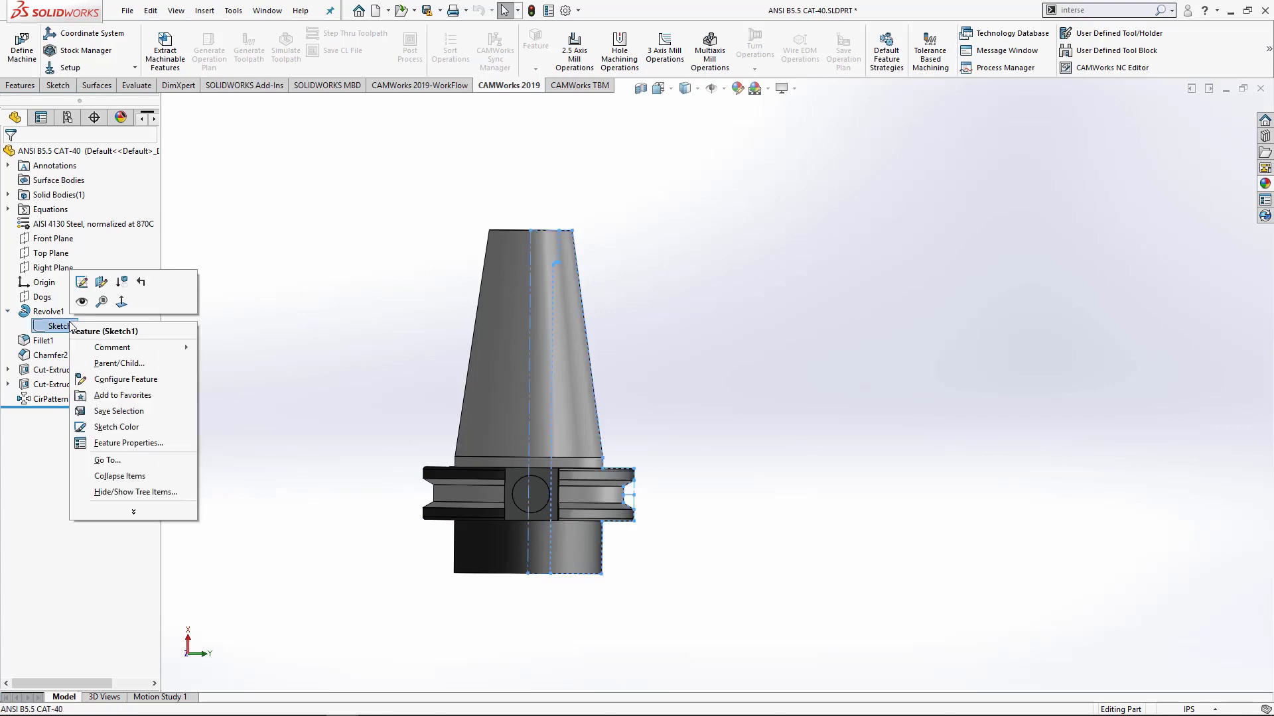
left_click(85, 284)
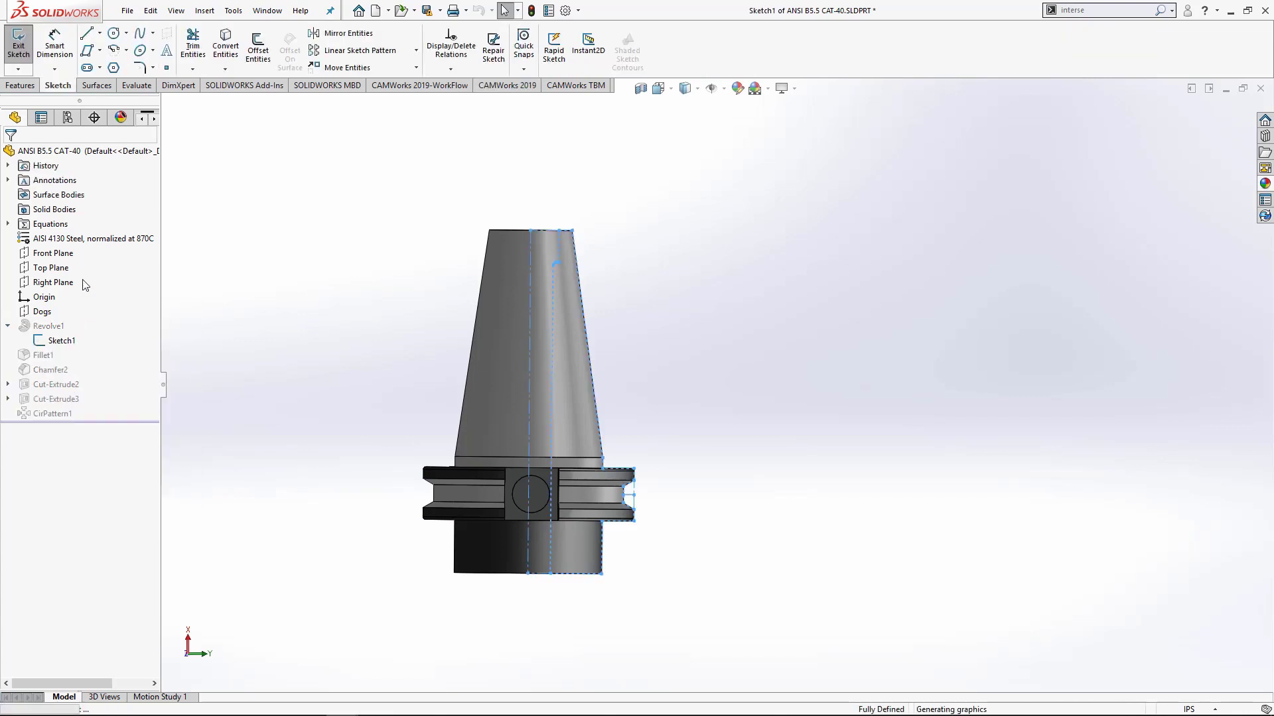
left_click(52, 254)
key("ctrl+8")
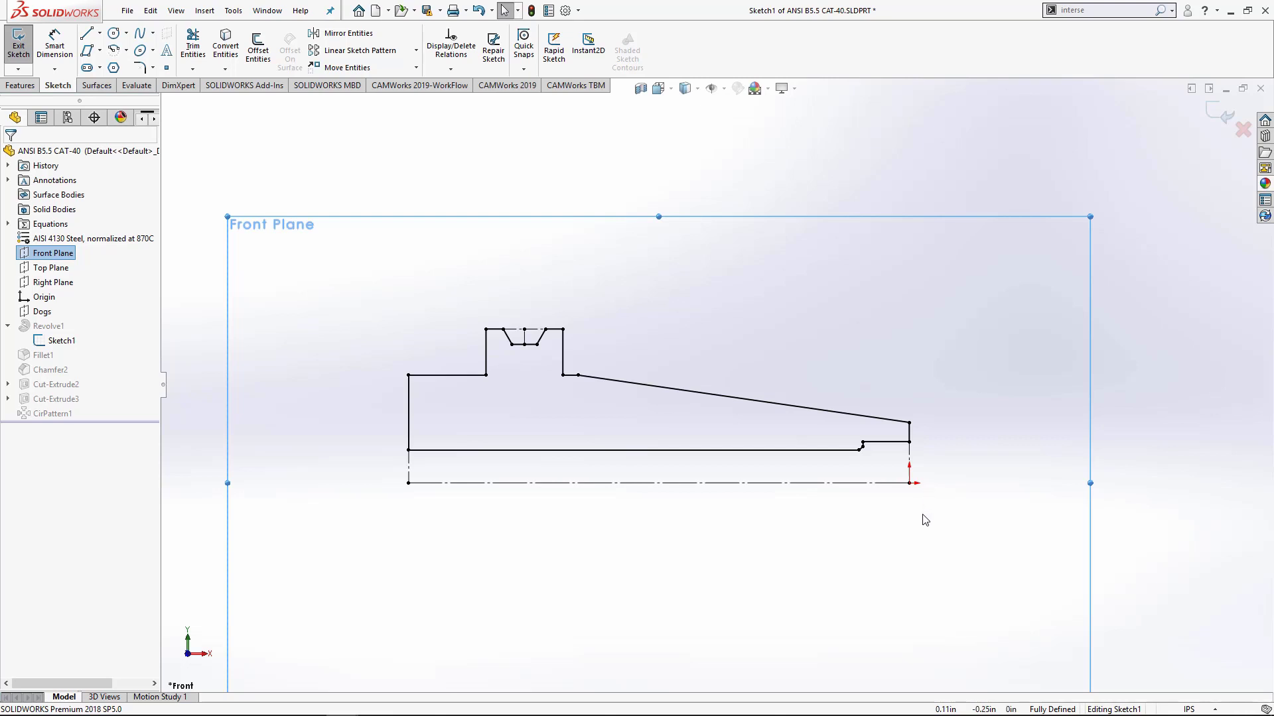
key("z")
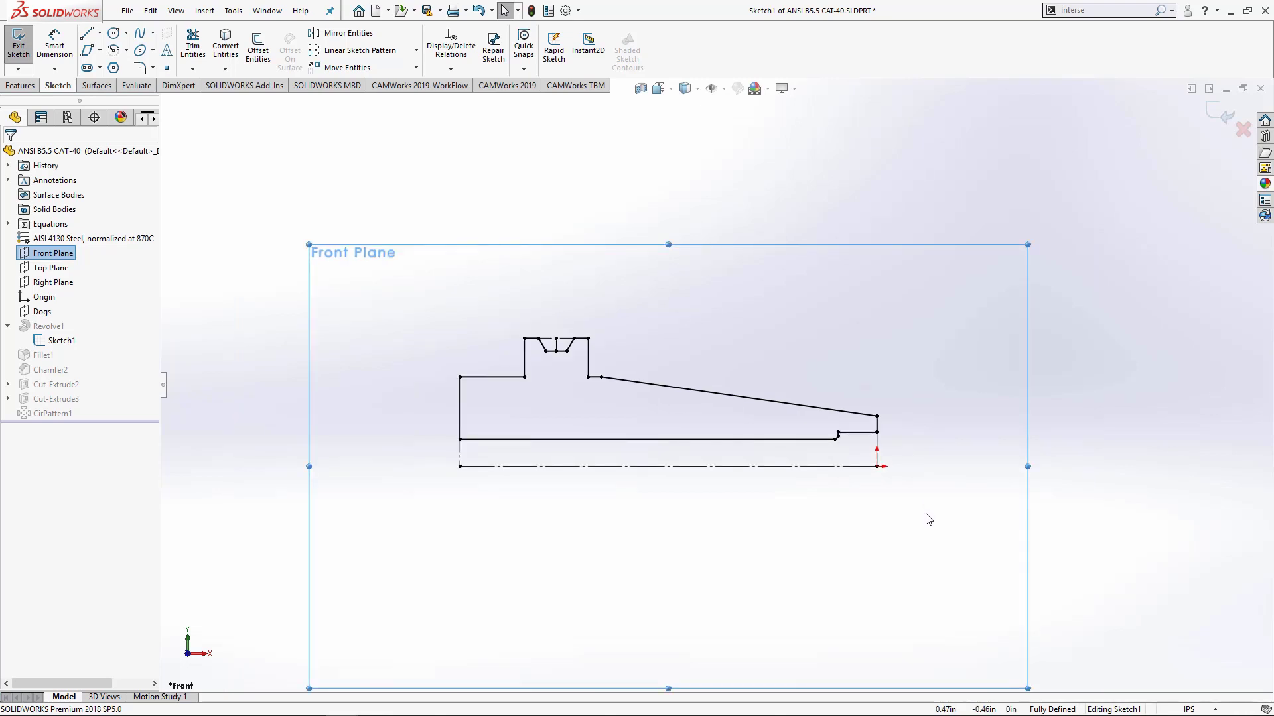
key("ctrl+b")
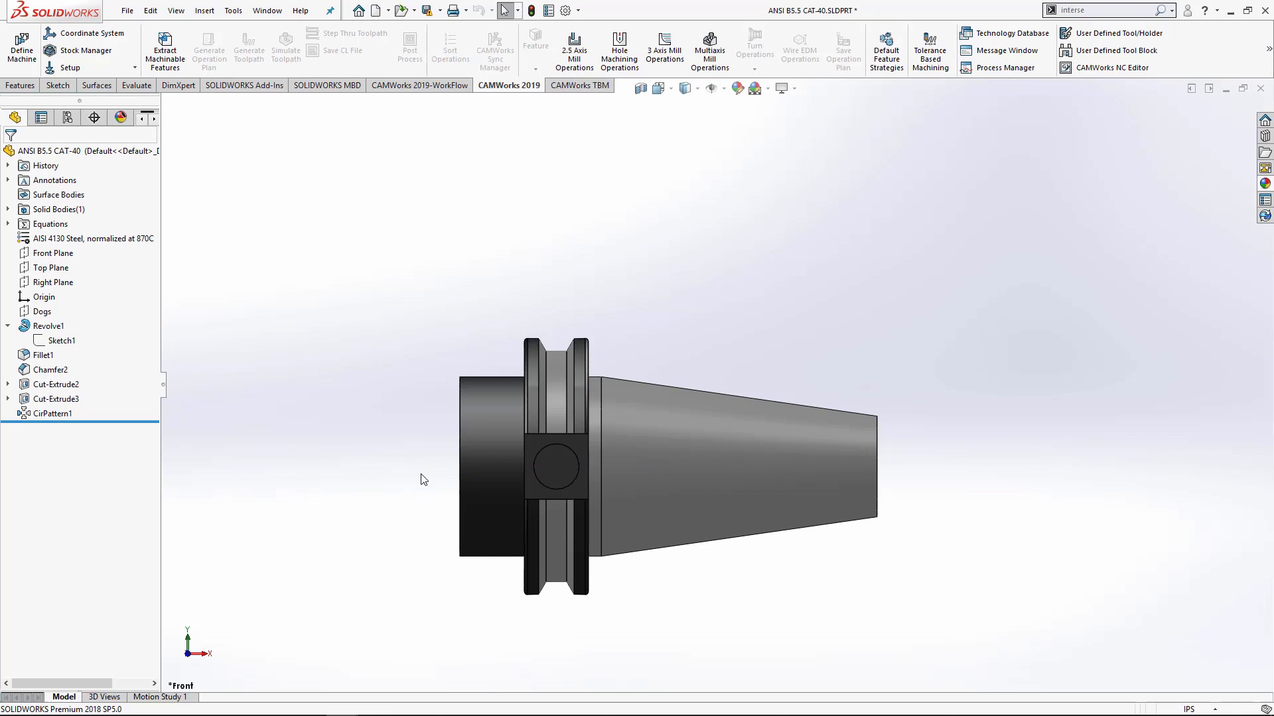
Step: Start an Intersection Curve 3D sketch with the Front Plane as the cutting plane
middle_click_drag(420, 475, 480, 259)
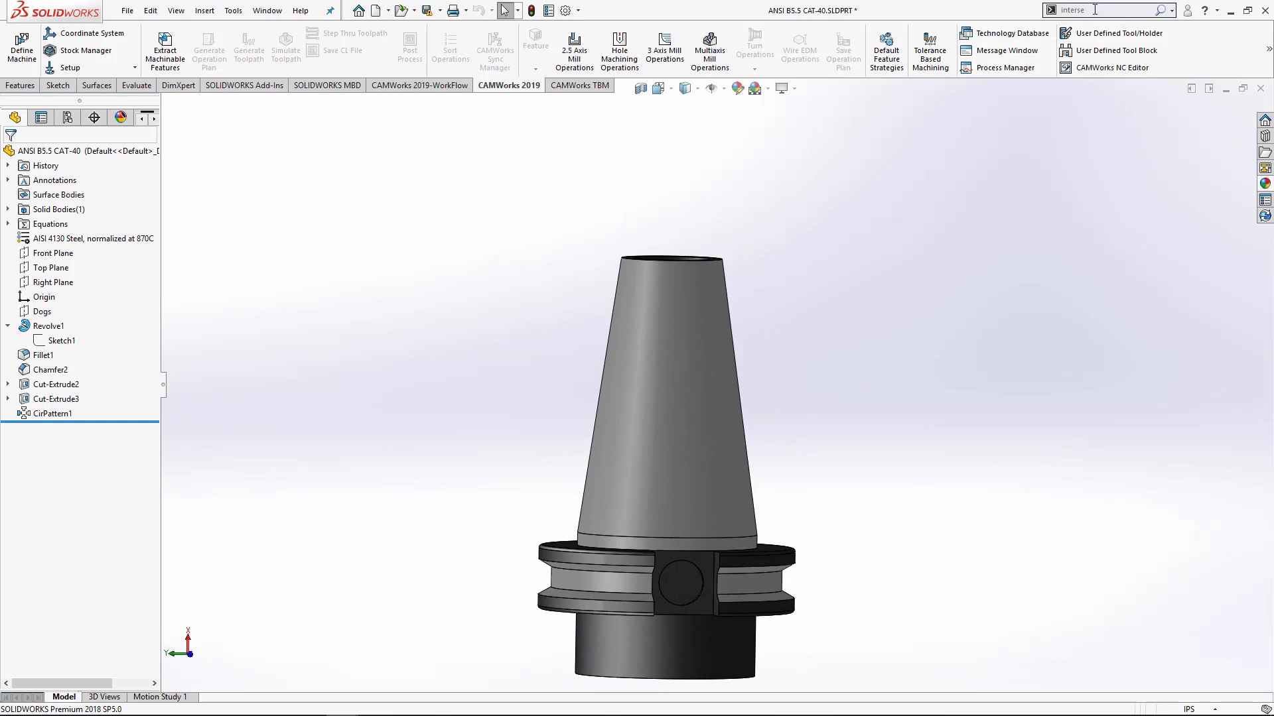
left_click(1158, 11)
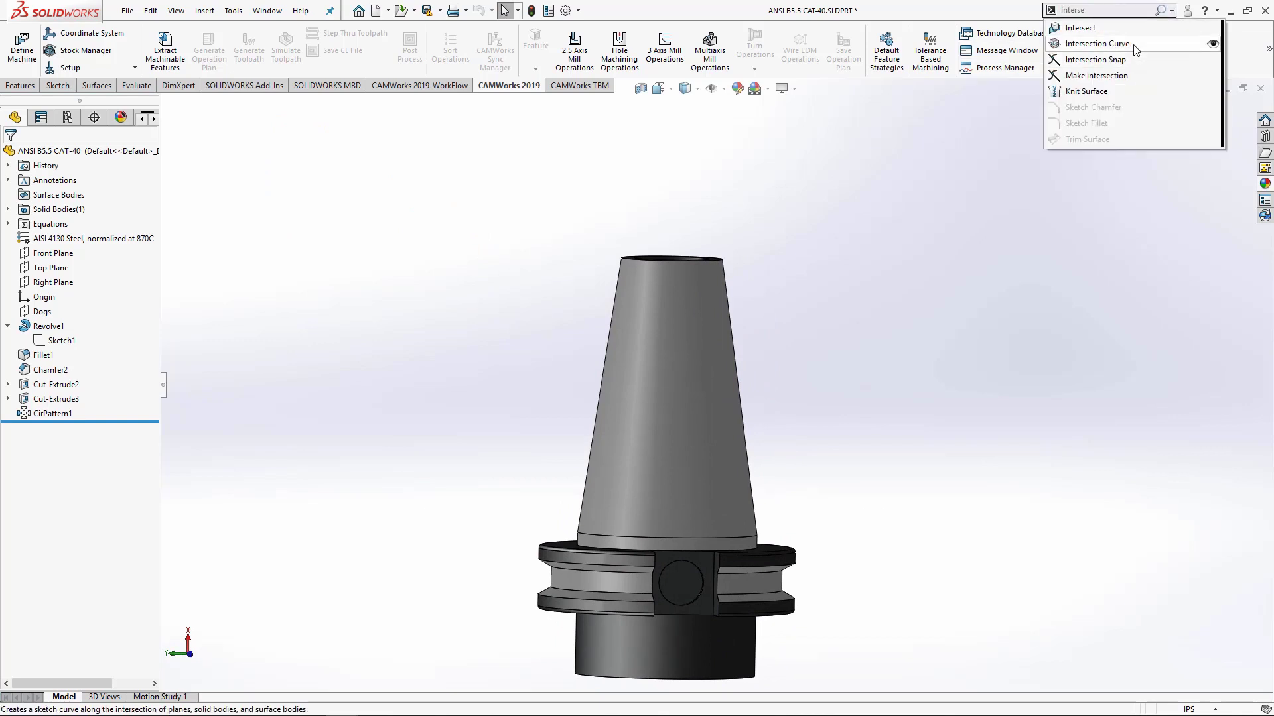
left_click(1134, 46)
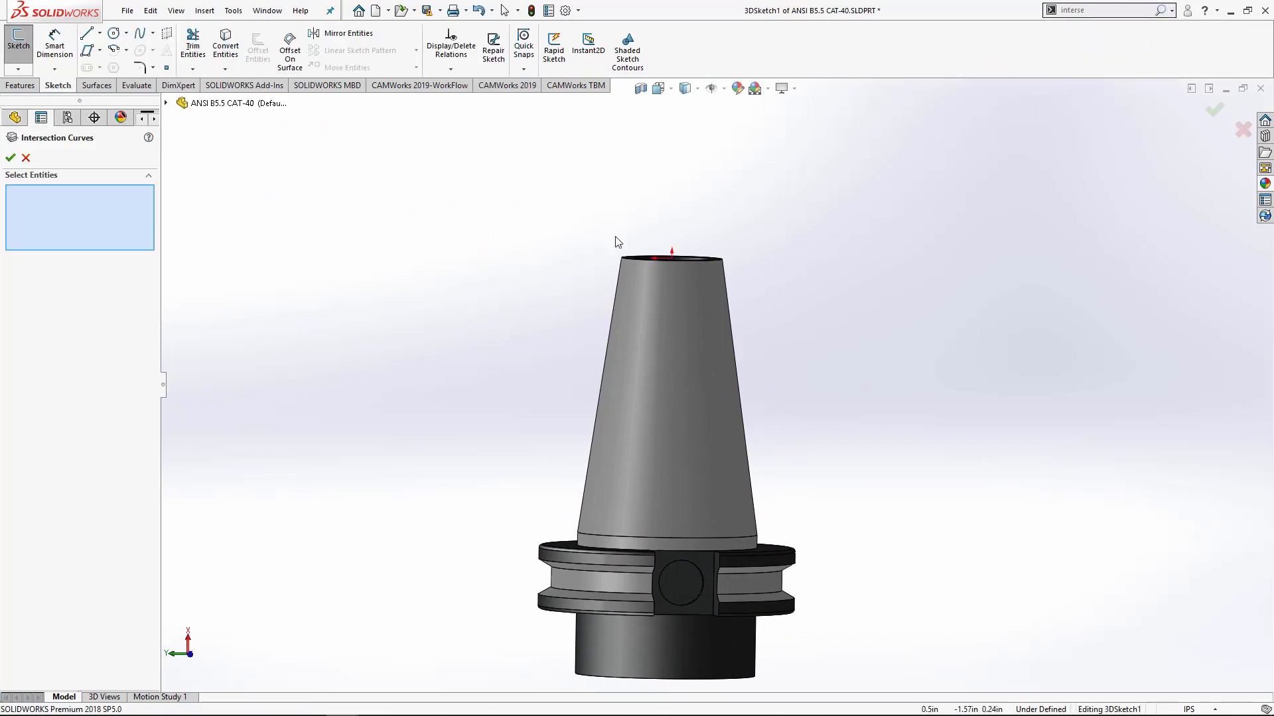
left_click(167, 104)
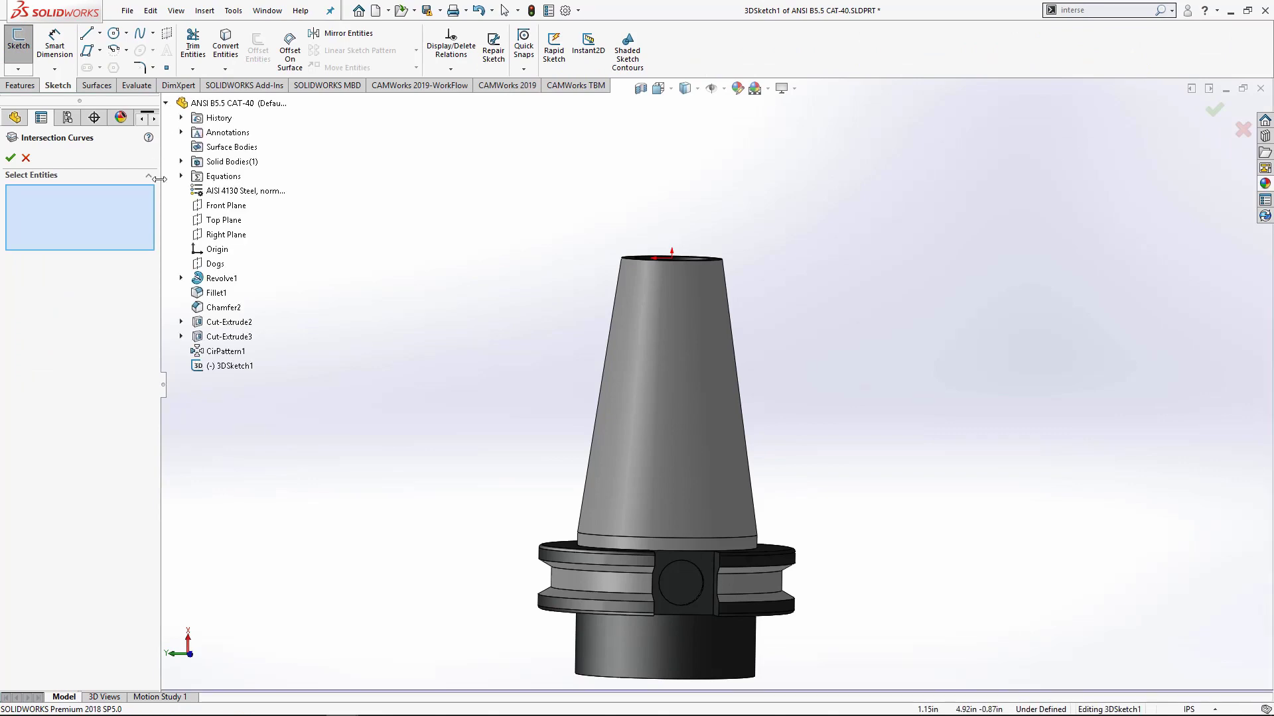
left_click(226, 206)
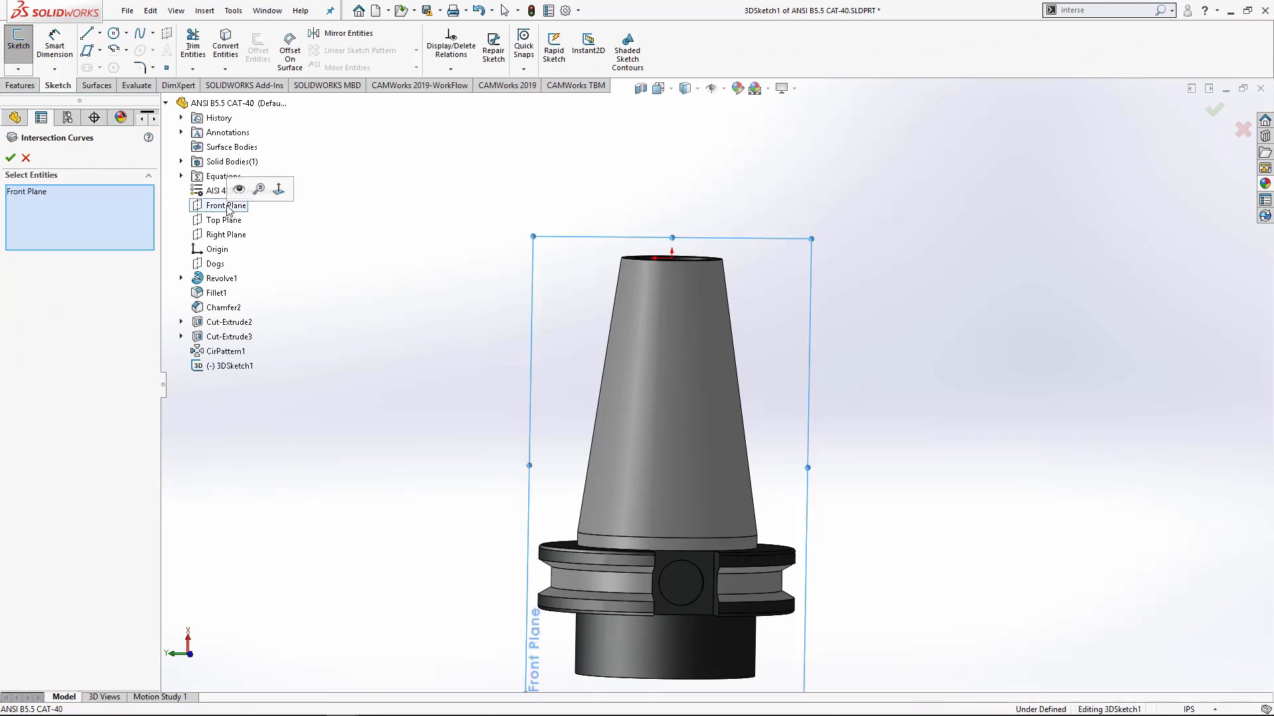
Step: Select the cone's outer face, top rim, base ring and flange top face
middle_click_drag(435, 339, 546, 346)
left_click(643, 292)
mouse_move(644, 292)
middle_mouse_down()
mouse_move(583, 327)
mouse_move(629, 289)
middle_mouse_up()
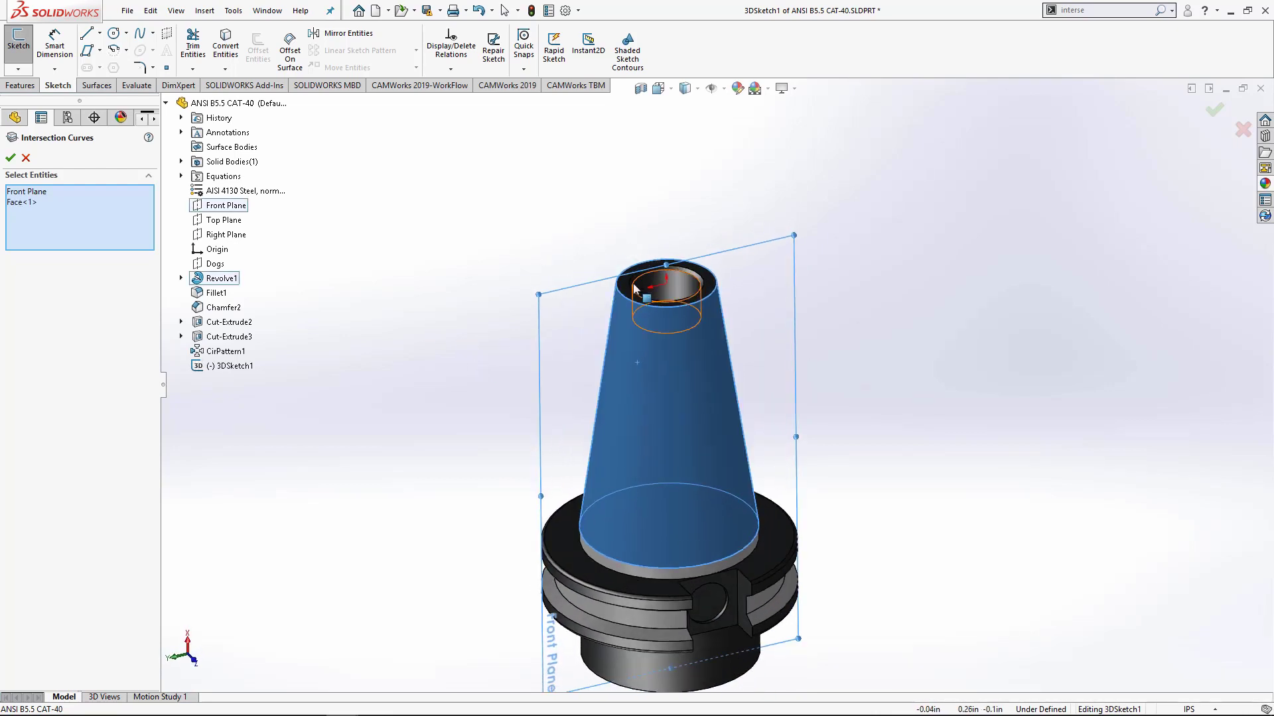
scroll(626, 485, "down", 3)
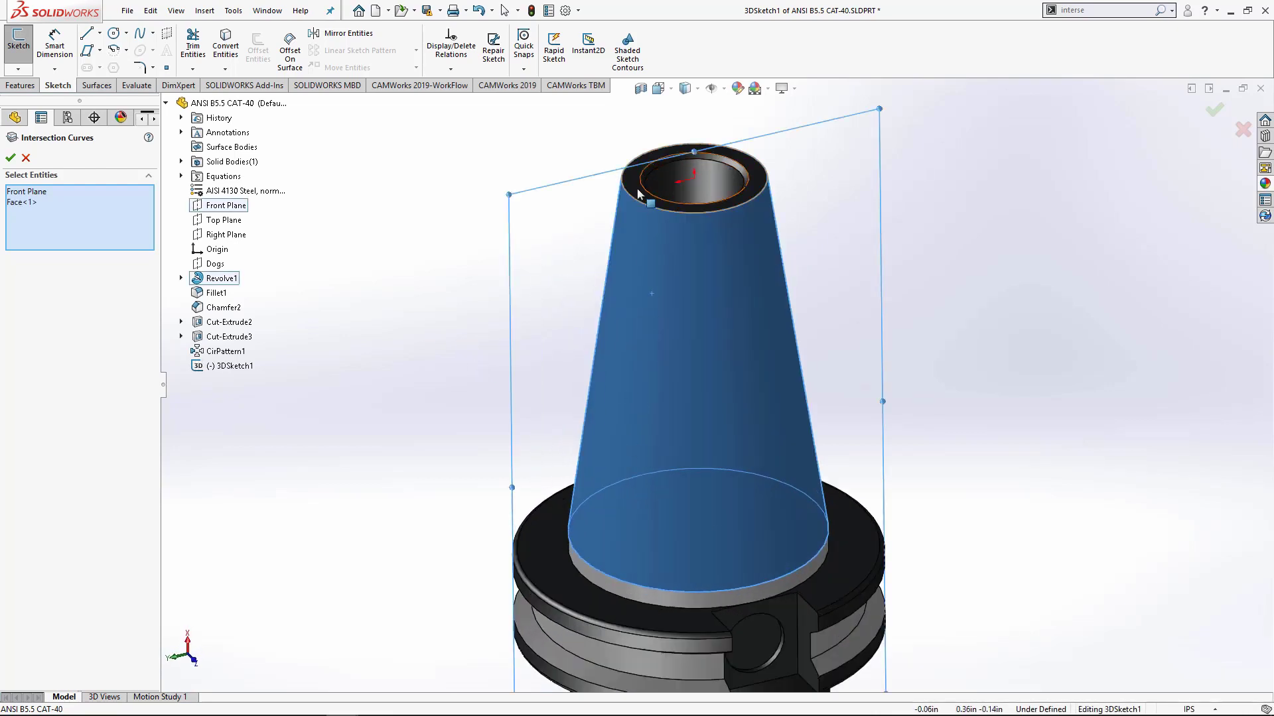
left_click(637, 188)
left_click(600, 586)
left_click(591, 614)
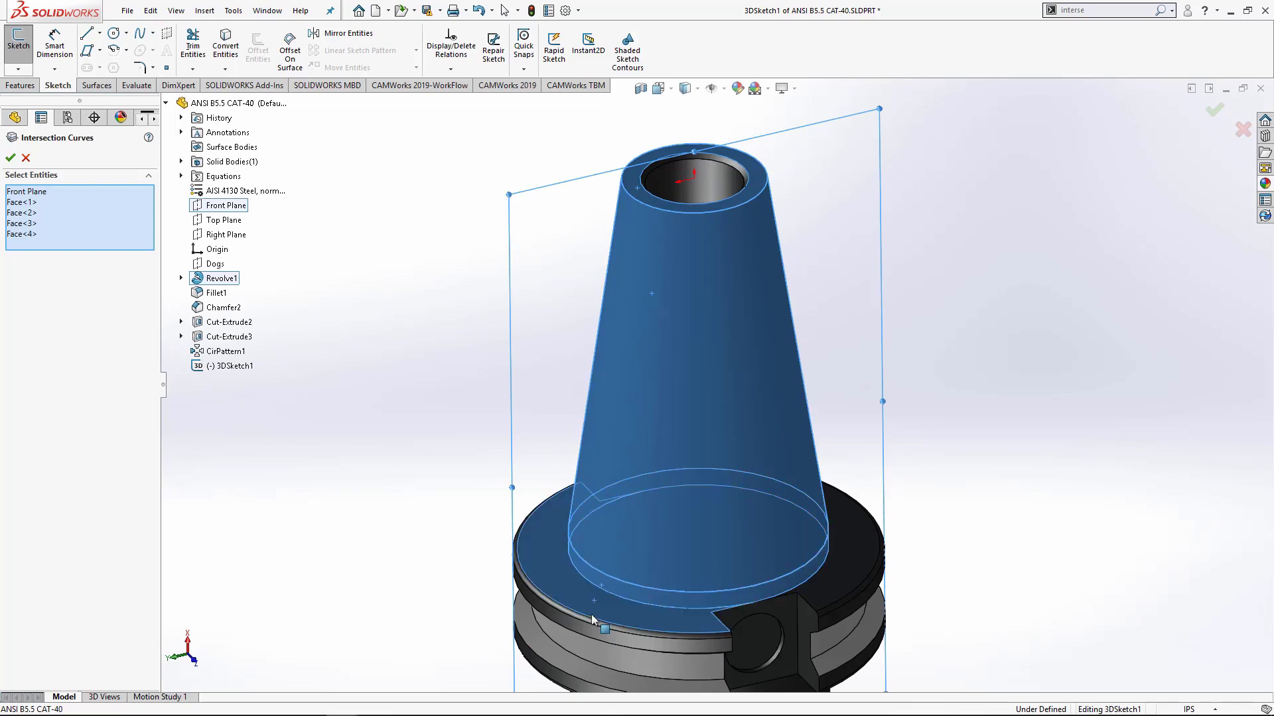
scroll(590, 598, "down", 3)
scroll(589, 530, "down", 3)
Step: Add the flange's fillet, side face, the face below it and the groove face
left_click(596, 545)
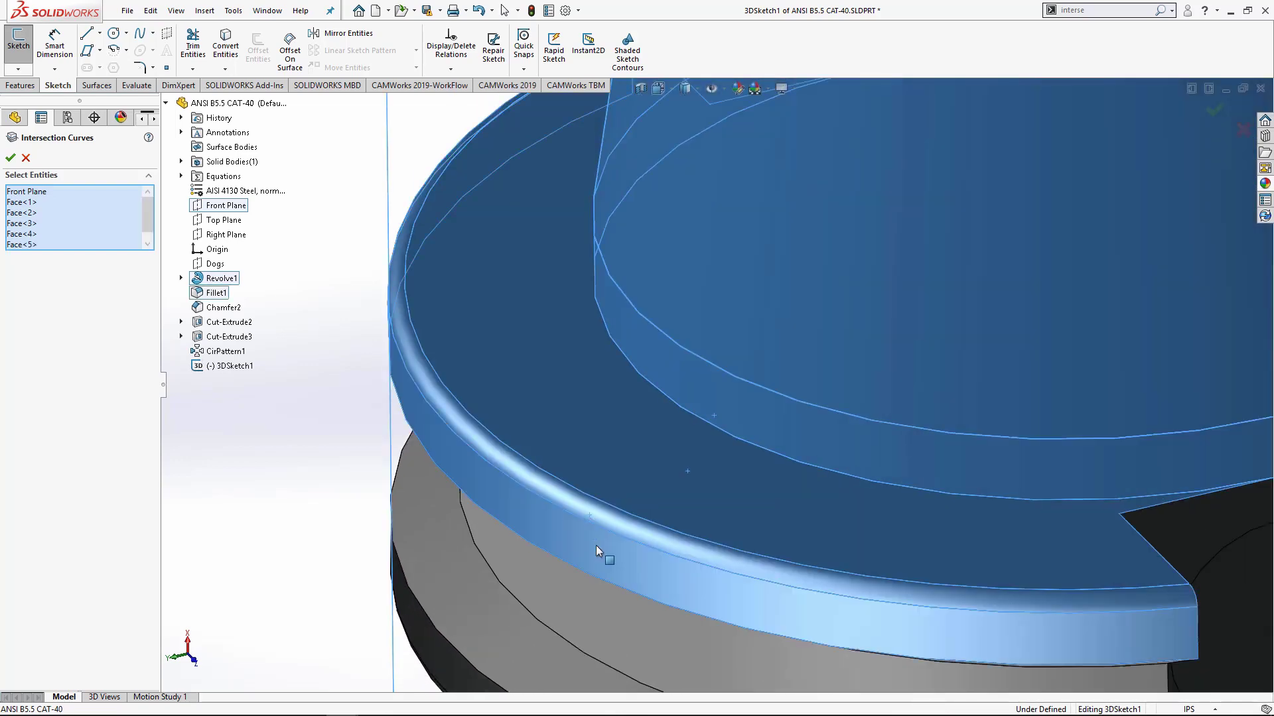
scroll(598, 535, "up", 3)
scroll(616, 608, "up", 3)
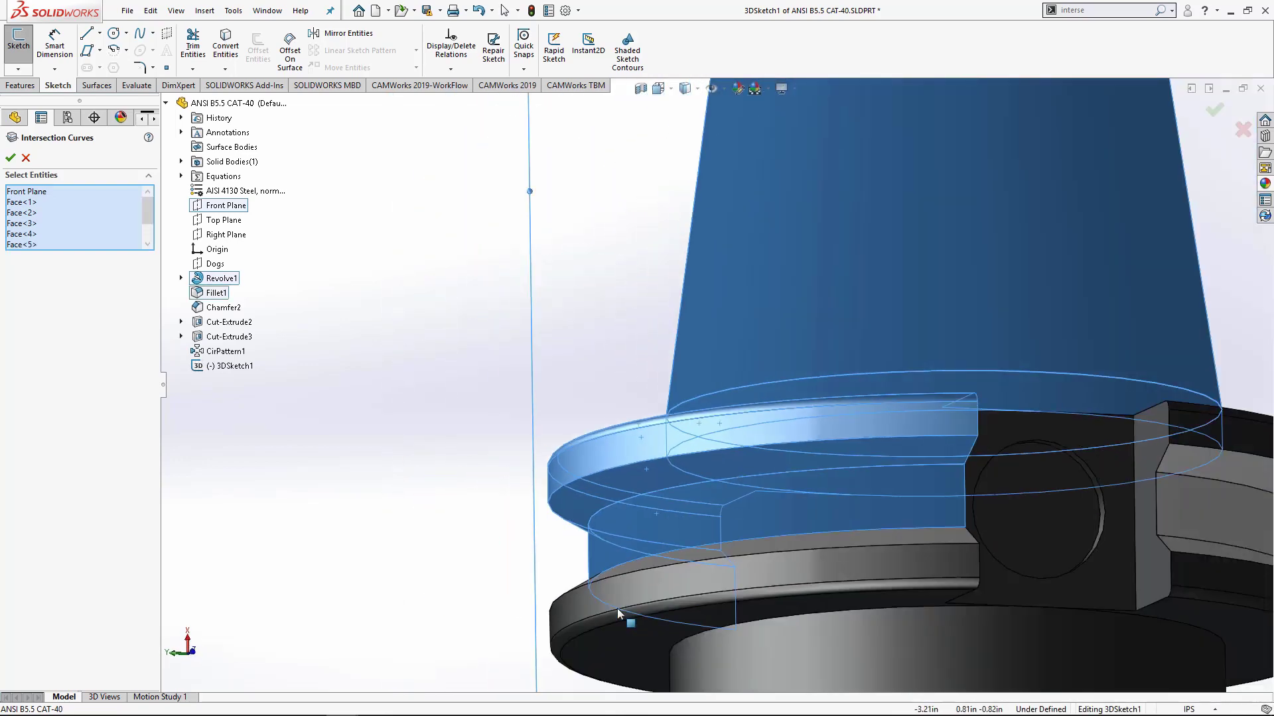
left_click(637, 596)
scroll(663, 617, "down", 3)
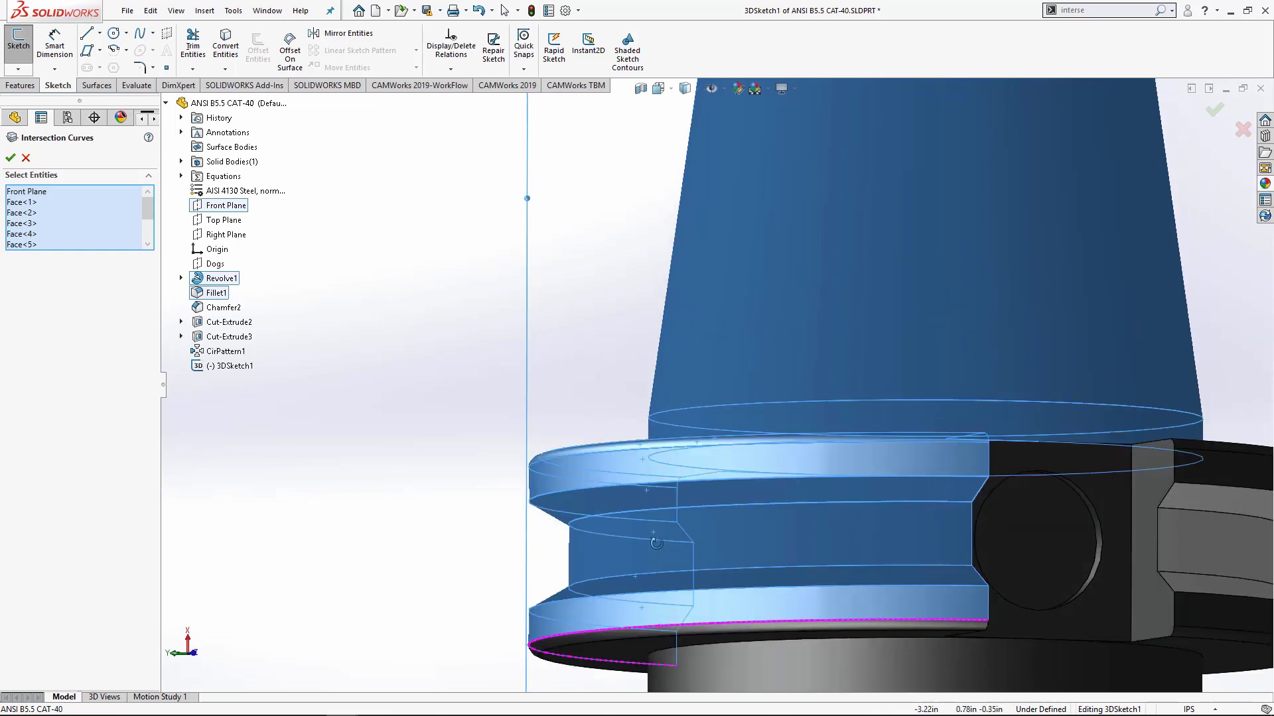
left_click(723, 675)
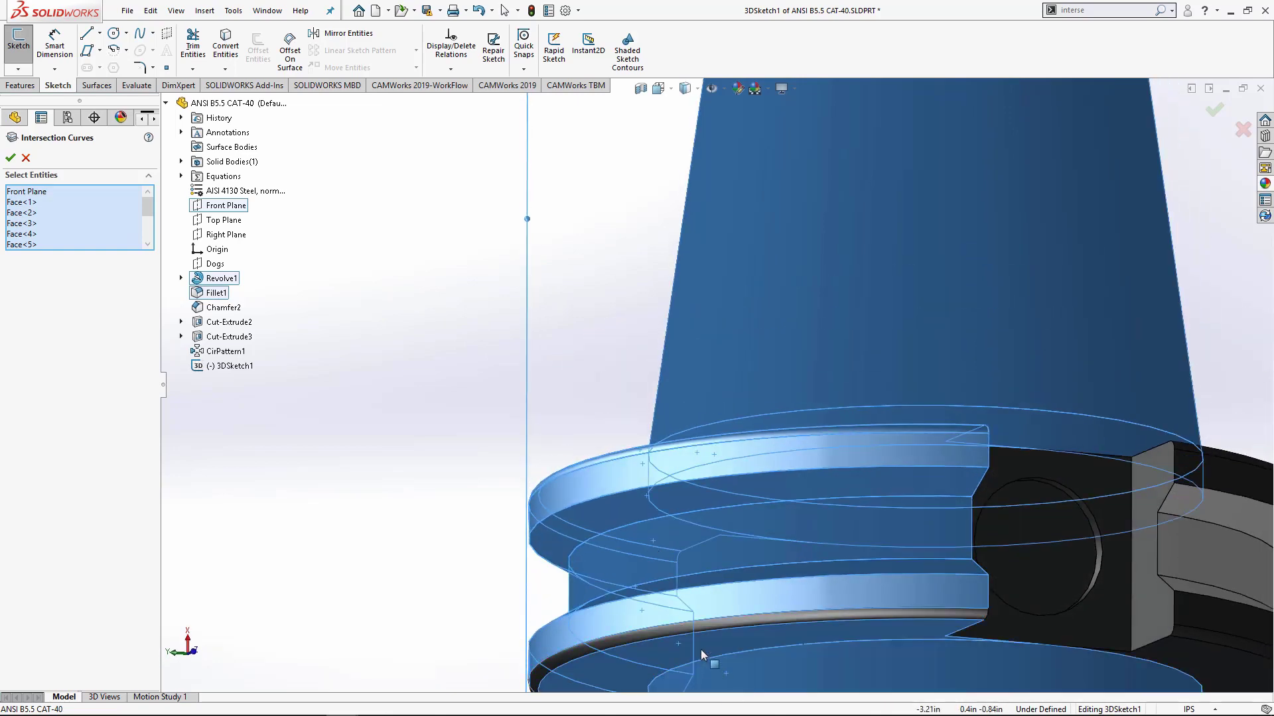
scroll(700, 650, "up", 2)
left_click(731, 548)
scroll(611, 471, "up", 5)
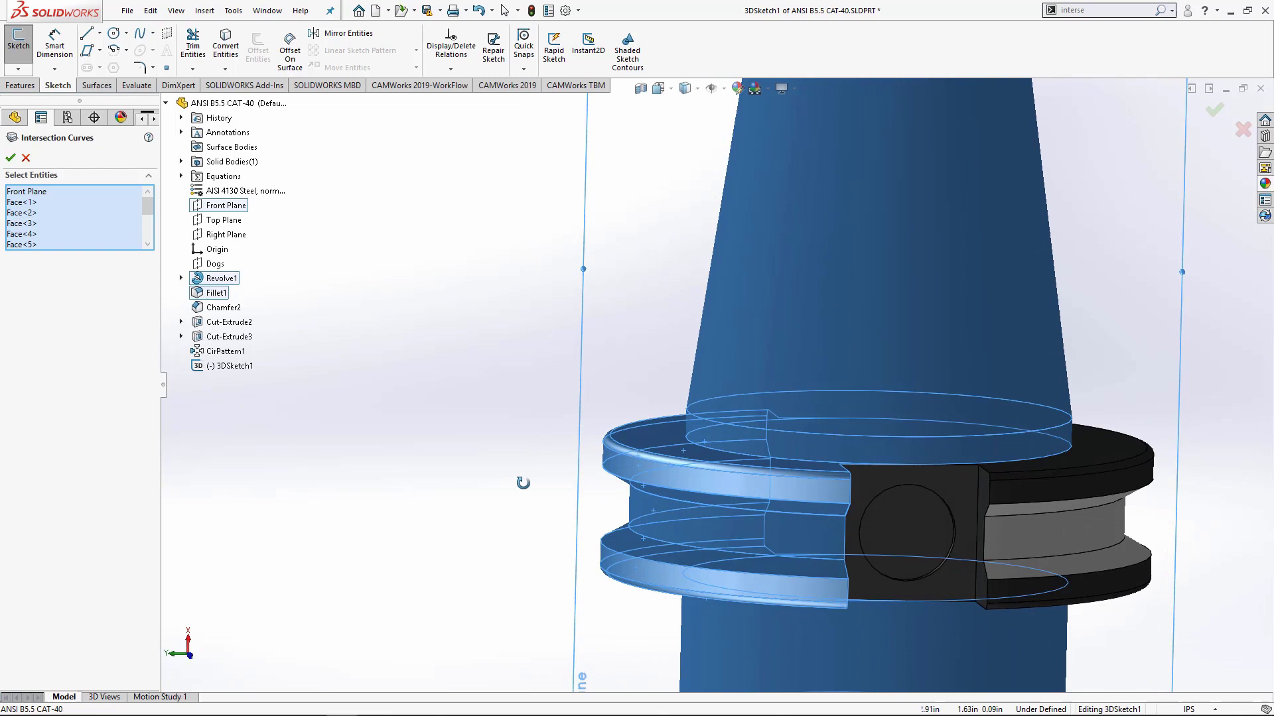
Step: Create the intersection curves, exit the 3D sketch and select the profile's left-side curves
left_click(11, 158)
scroll(862, 292, "down", 3)
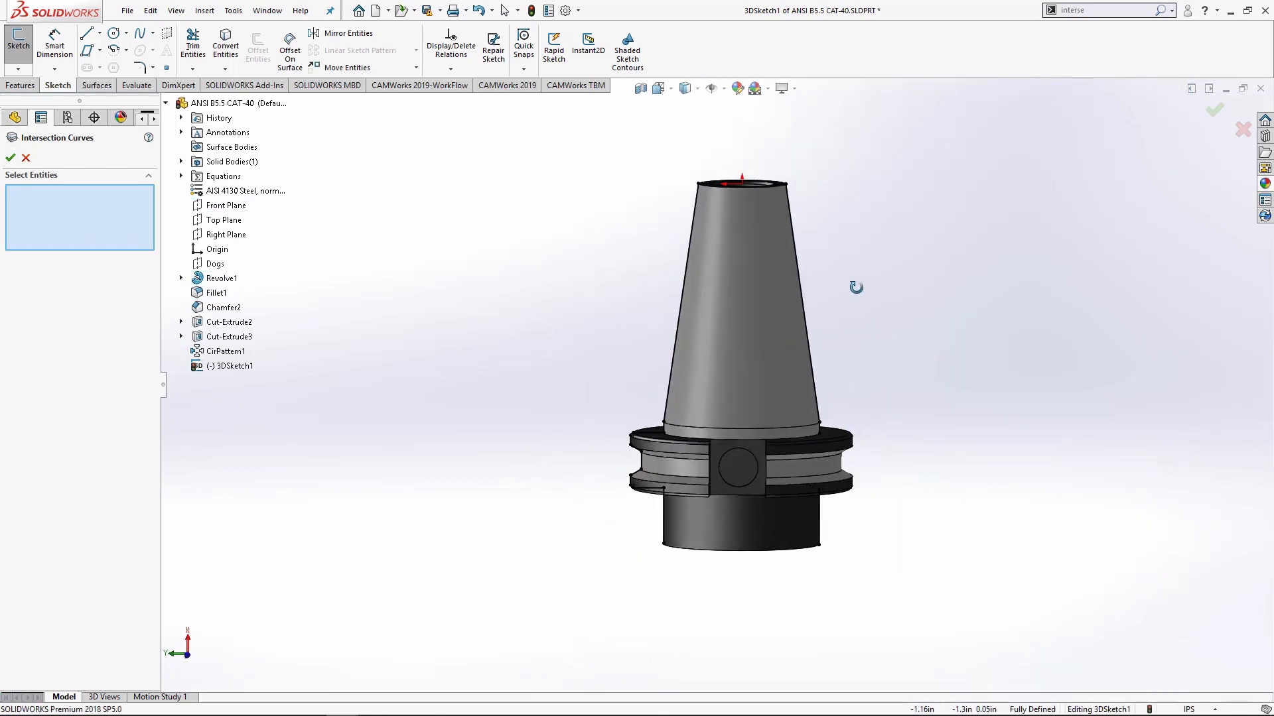
left_click(11, 158)
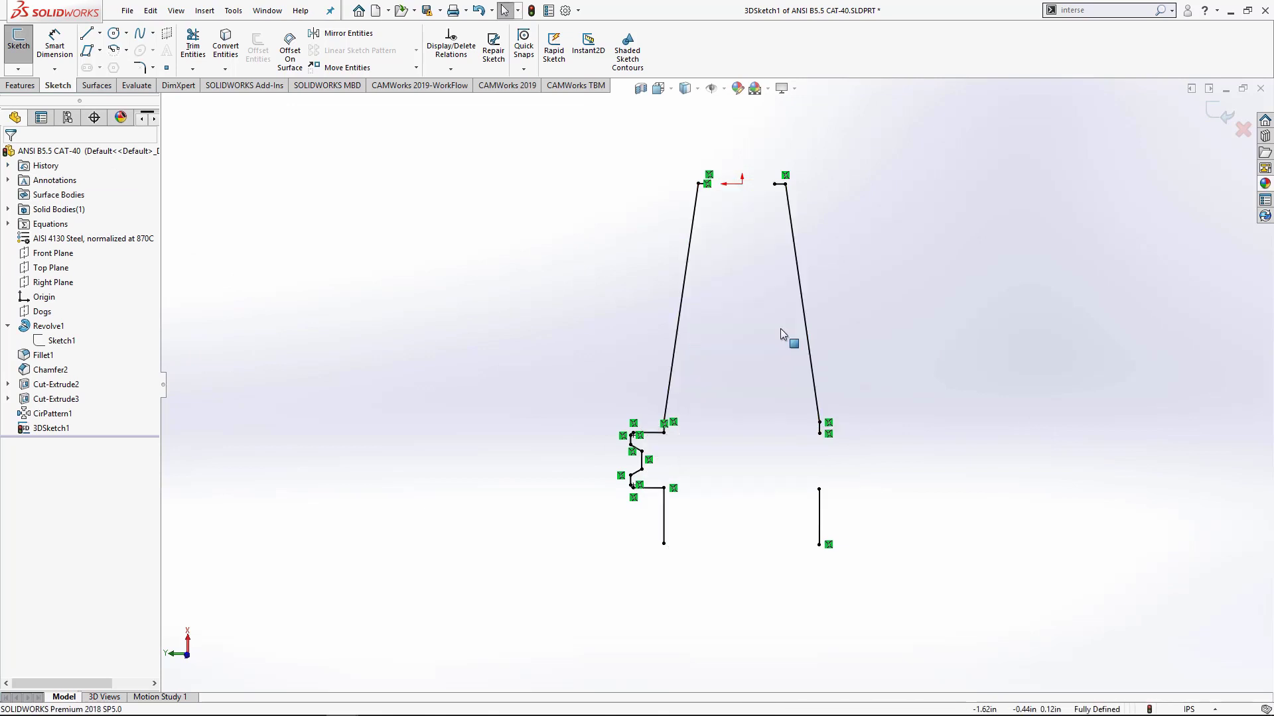
mouse_move(955, 366)
middle_mouse_down()
mouse_move(935, 392)
mouse_move(981, 395)
middle_mouse_up()
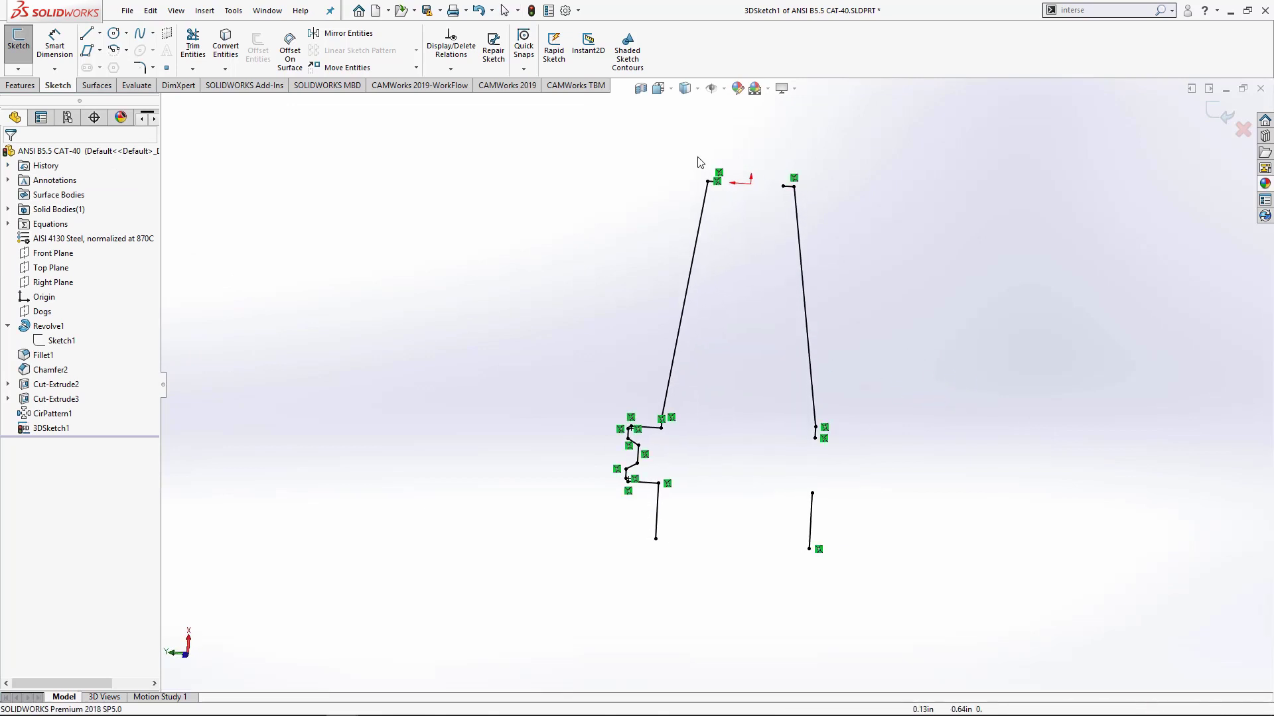
left_click_drag(697, 257, 575, 571)
mouse_move(748, 475)
middle_mouse_down()
mouse_move(770, 483)
mouse_move(747, 418)
mouse_move(730, 429)
middle_mouse_up()
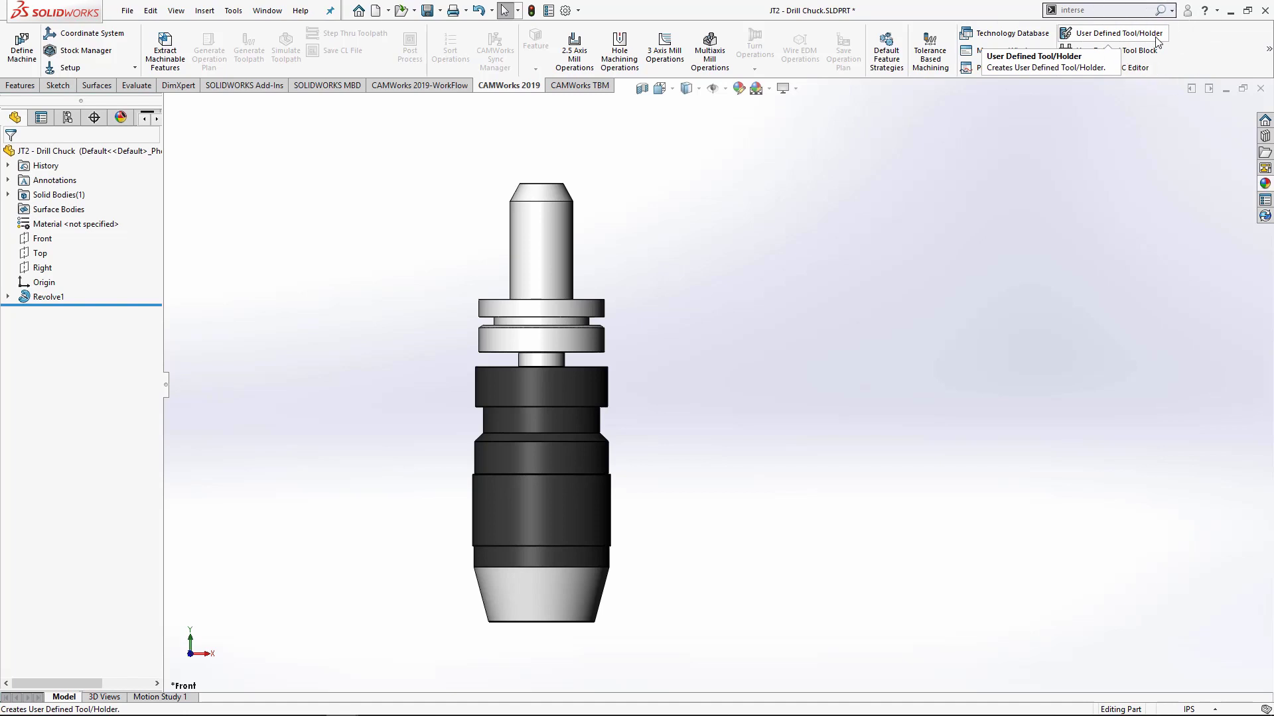
Step: Use CAMWorks User Defined Tool/Holder to save JT2 - Drill Chuck.mh as Mill Holder (*.mh) in MHolders
left_click(1147, 37)
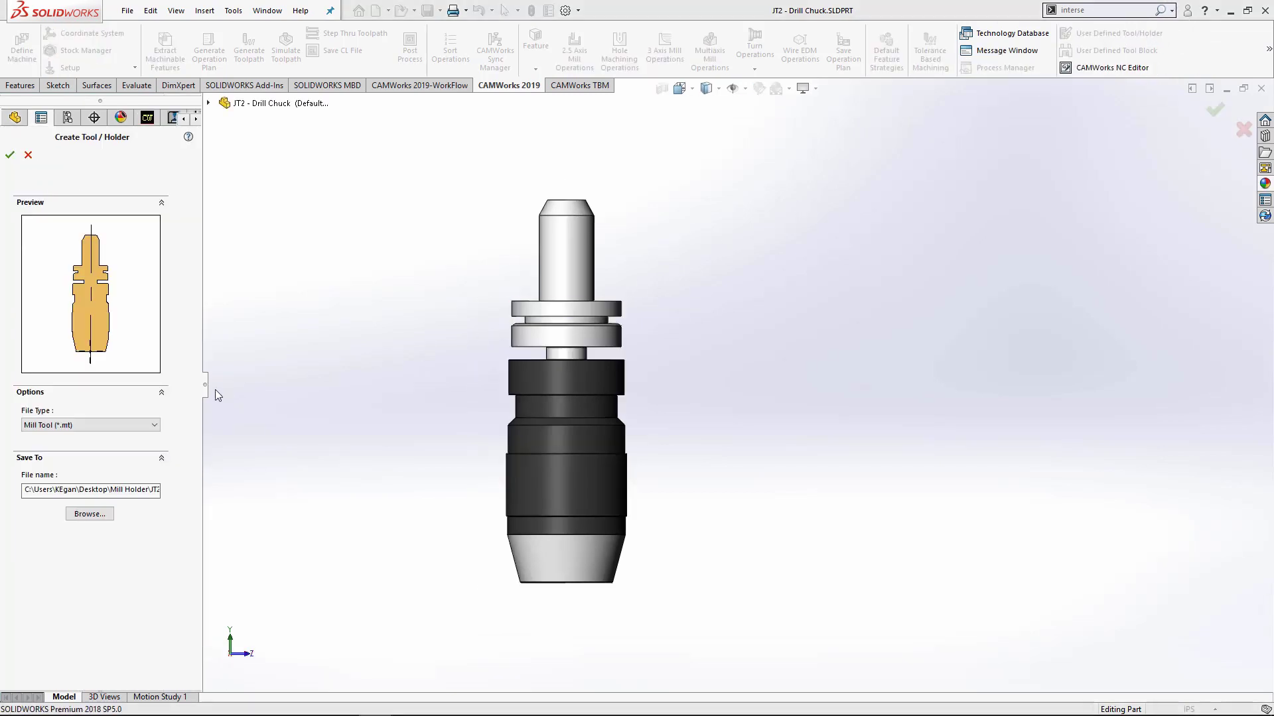
left_click(126, 424)
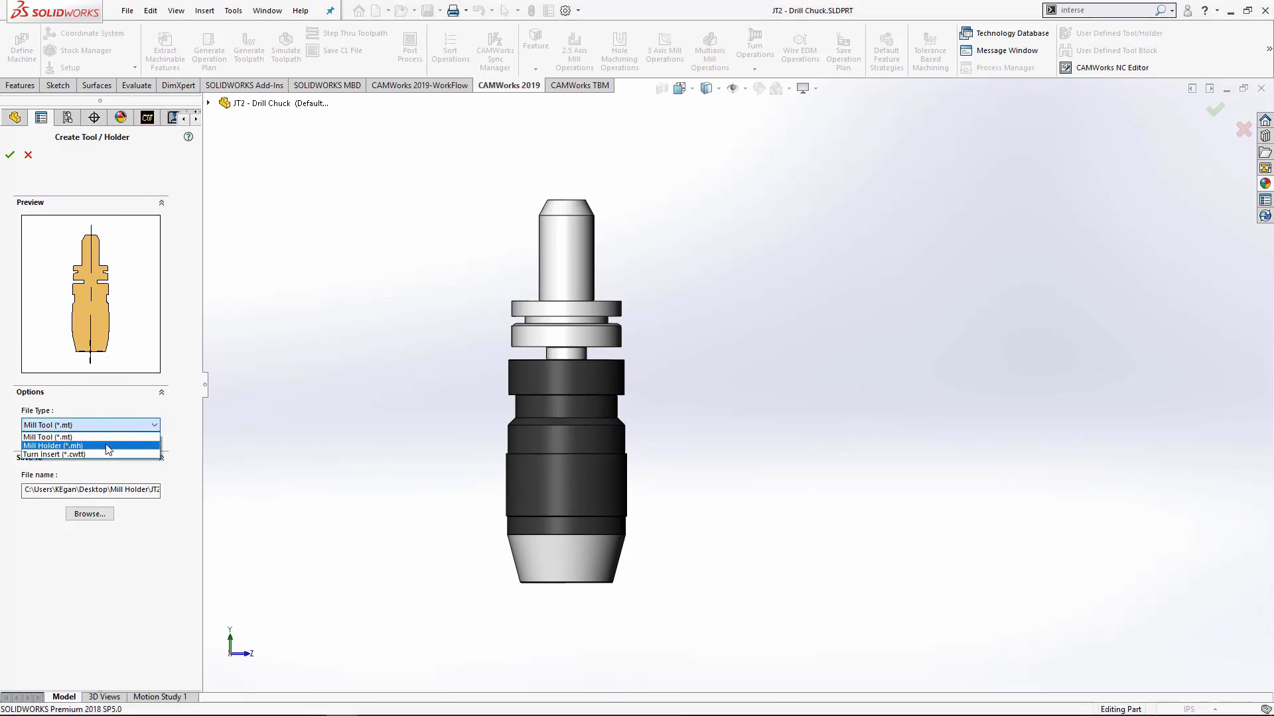
left_click(108, 446)
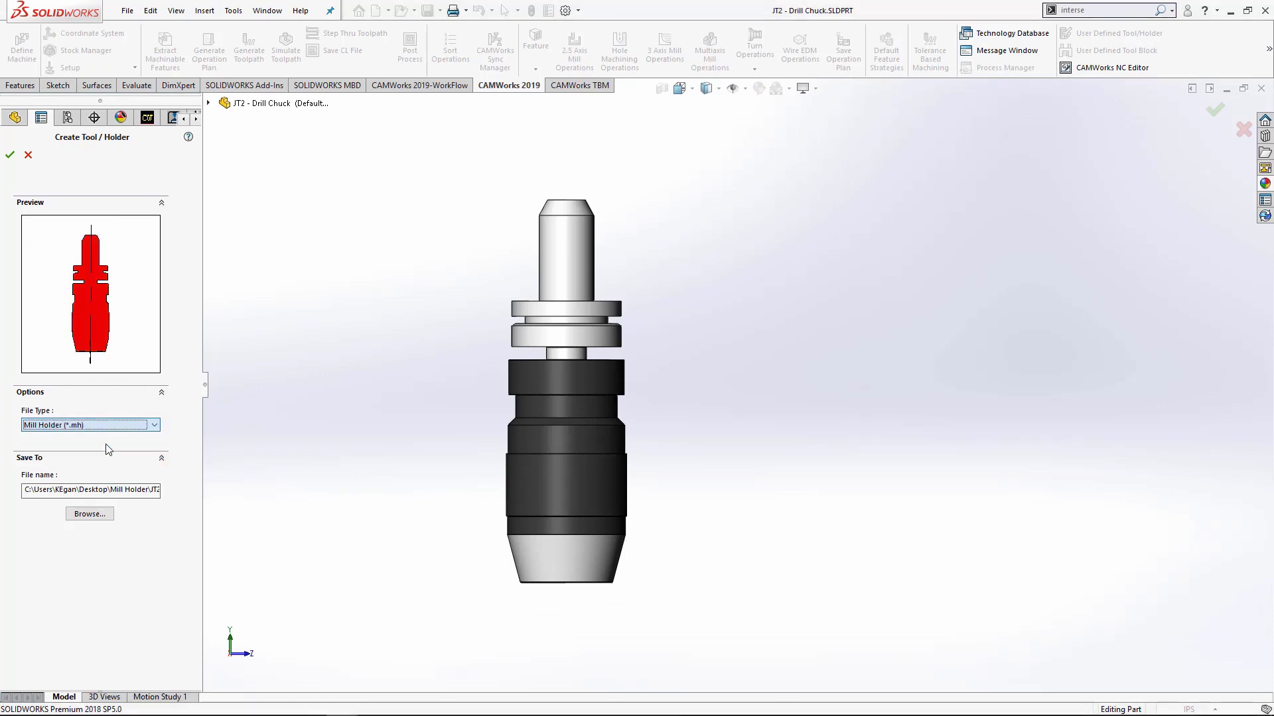
left_click(89, 514)
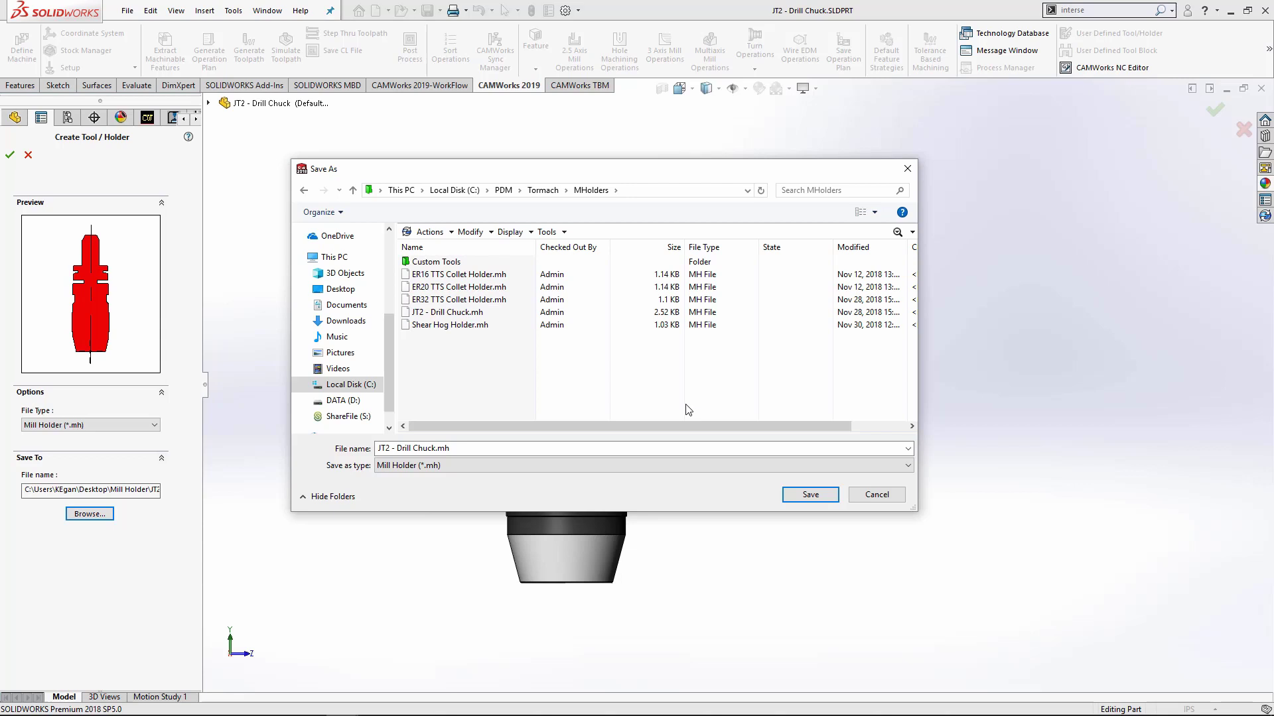
left_click(810, 494)
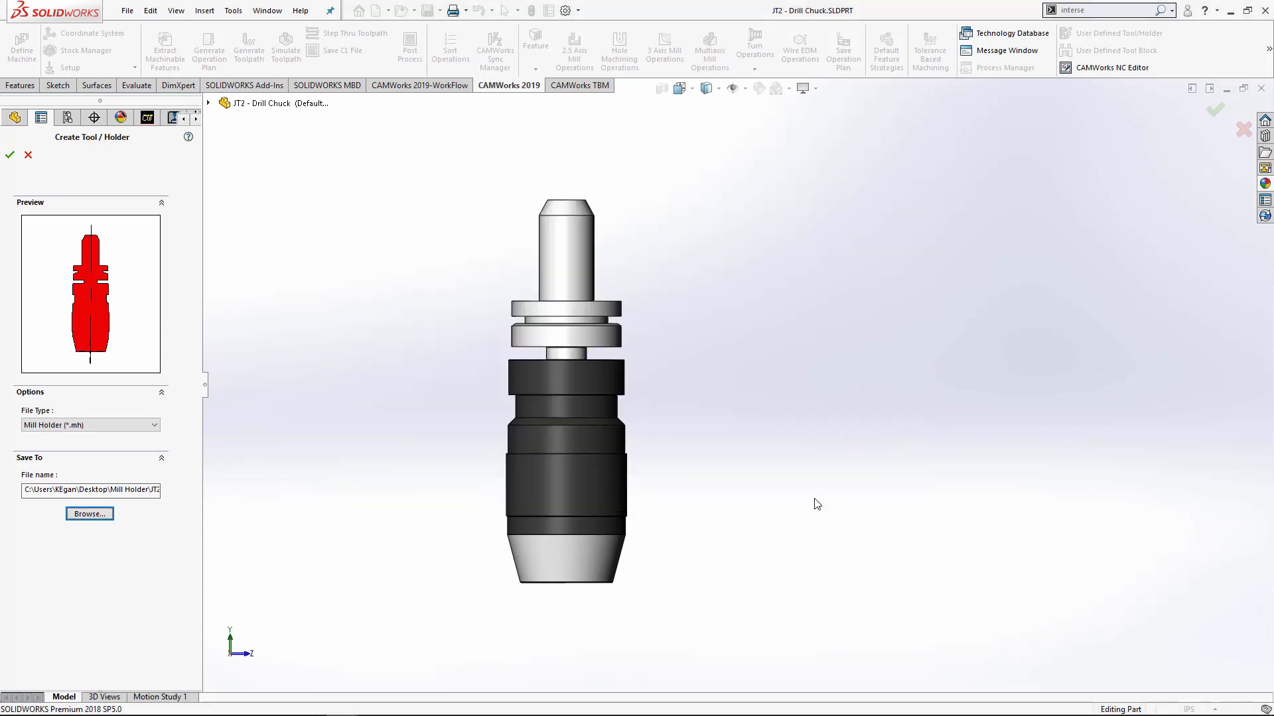
left_click(11, 157)
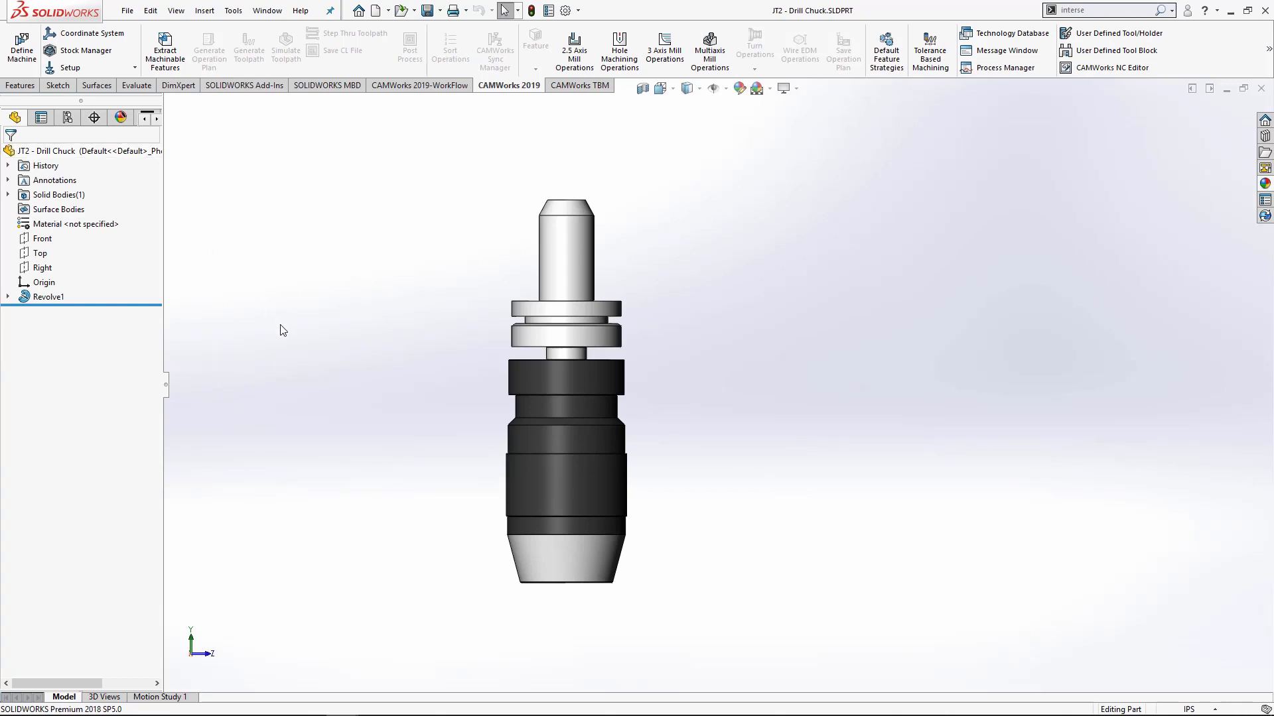
Step: Switch to the Example File part and open Drill1's Edit Definition
key("ctrl+Tab")
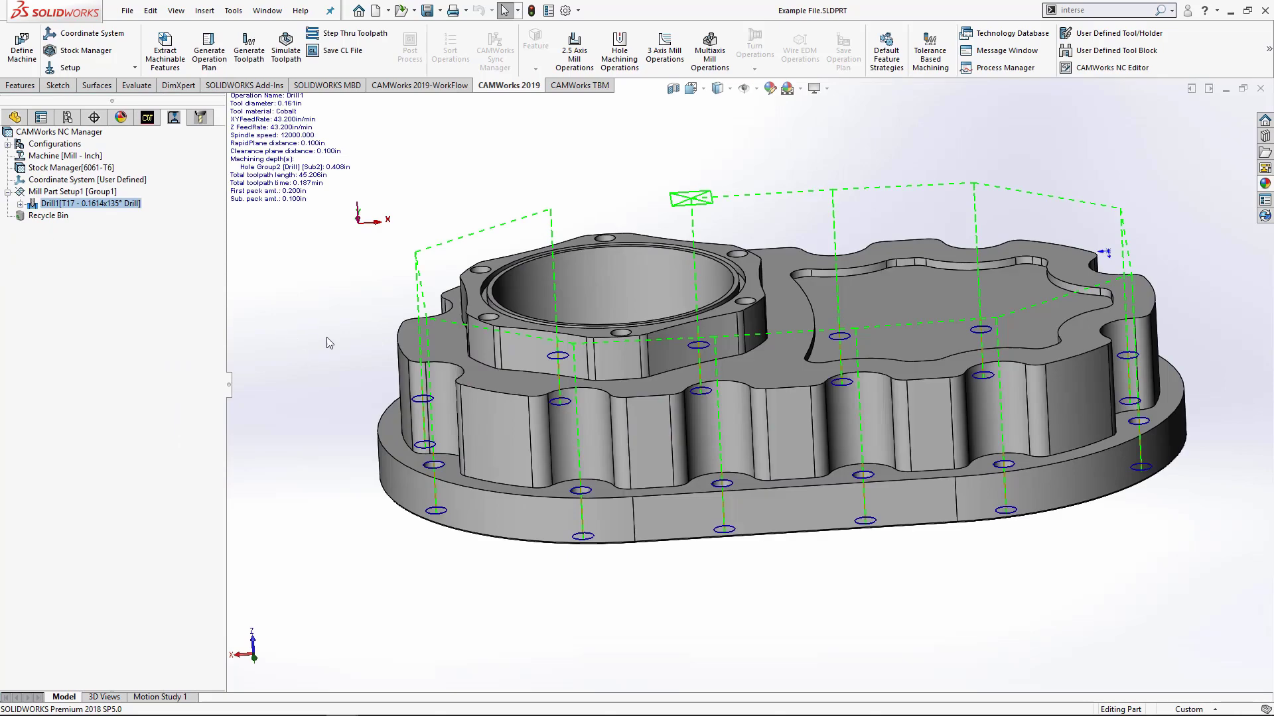
mouse_move(313, 325)
middle_mouse_down()
mouse_move(317, 367)
mouse_move(312, 339)
middle_mouse_up()
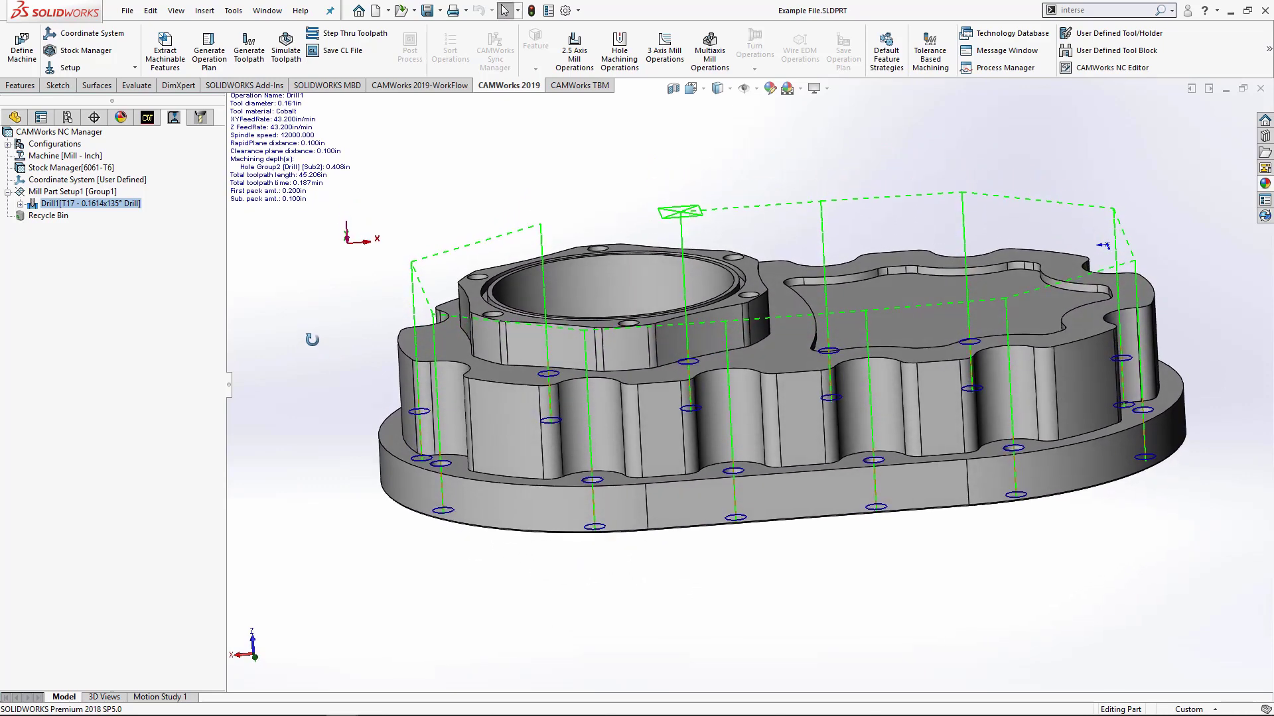
left_click(436, 350)
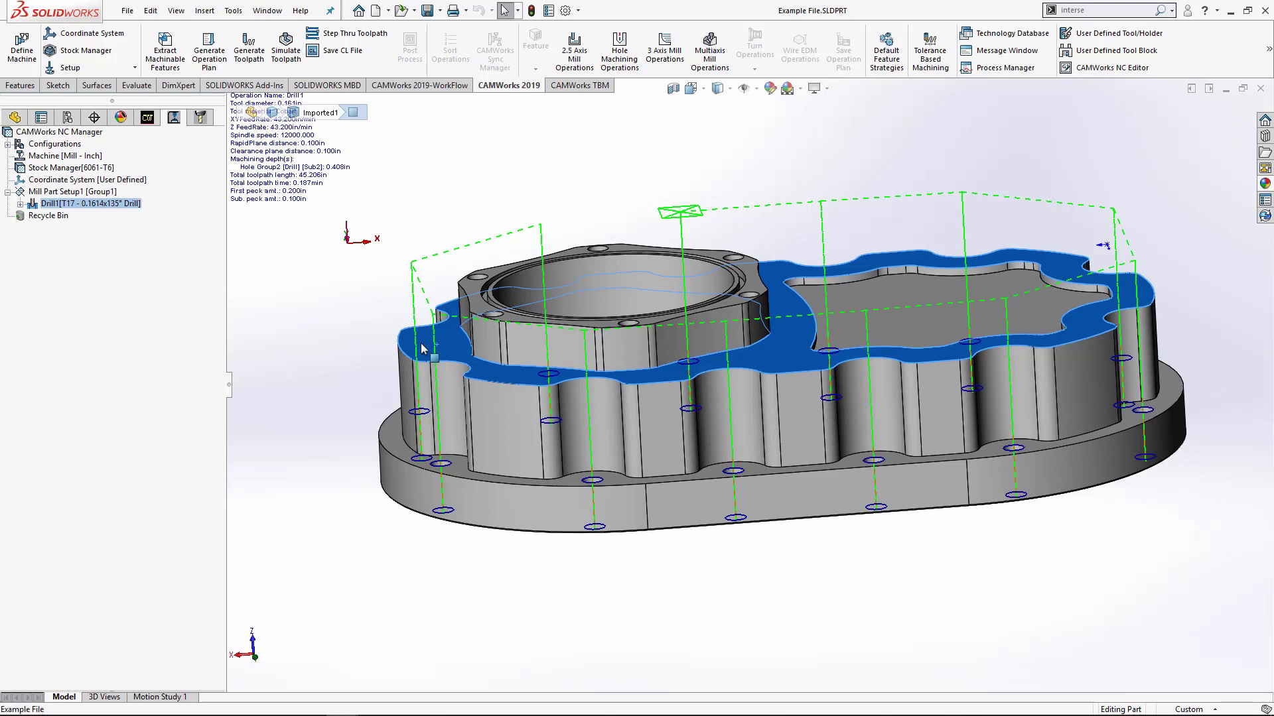
right_click(73, 205)
left_click(147, 213)
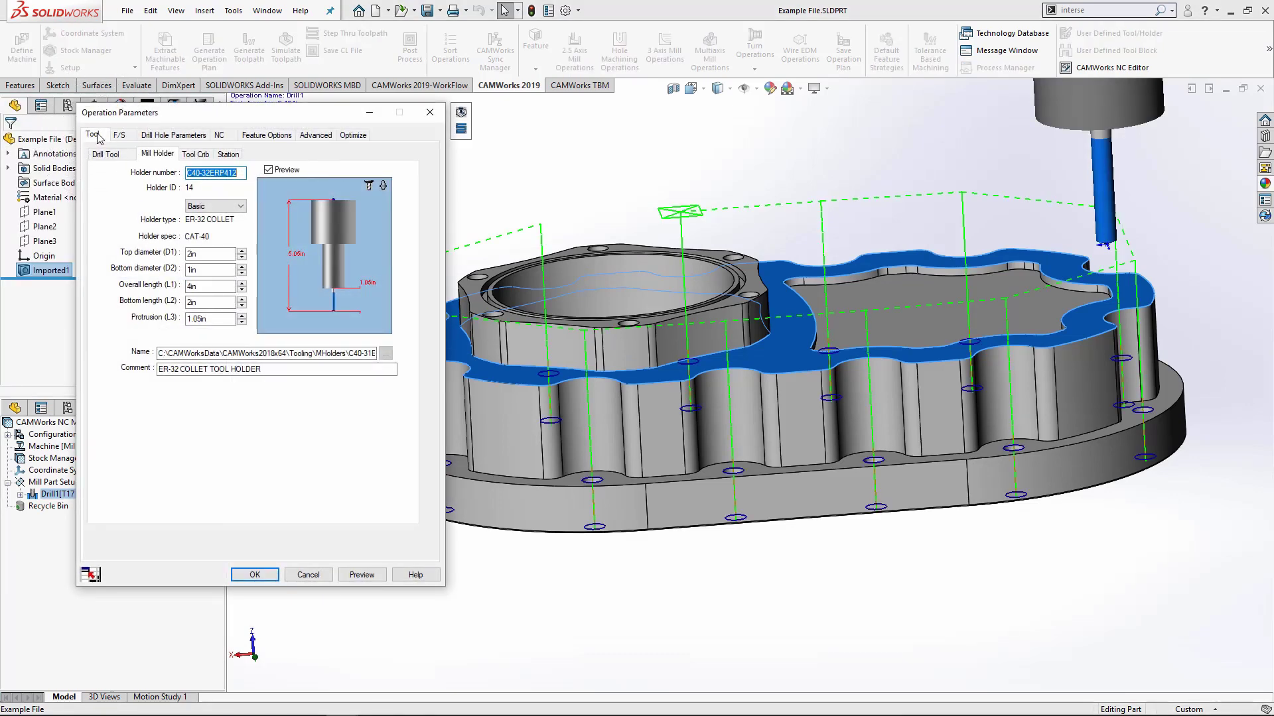
Step: On the Mill Holder tab, set Holder type to User Defined and load JT2 - Drill Chuck.mh
left_click(161, 155)
left_click(240, 207)
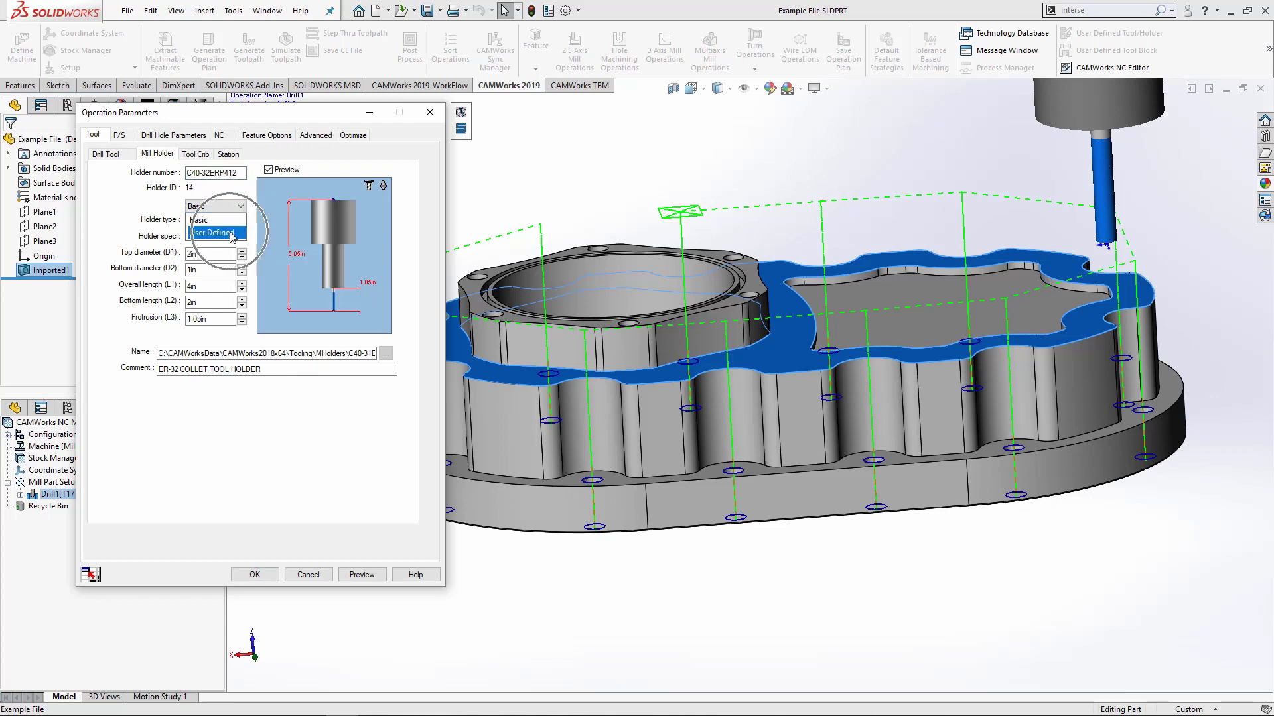
left_click(231, 234)
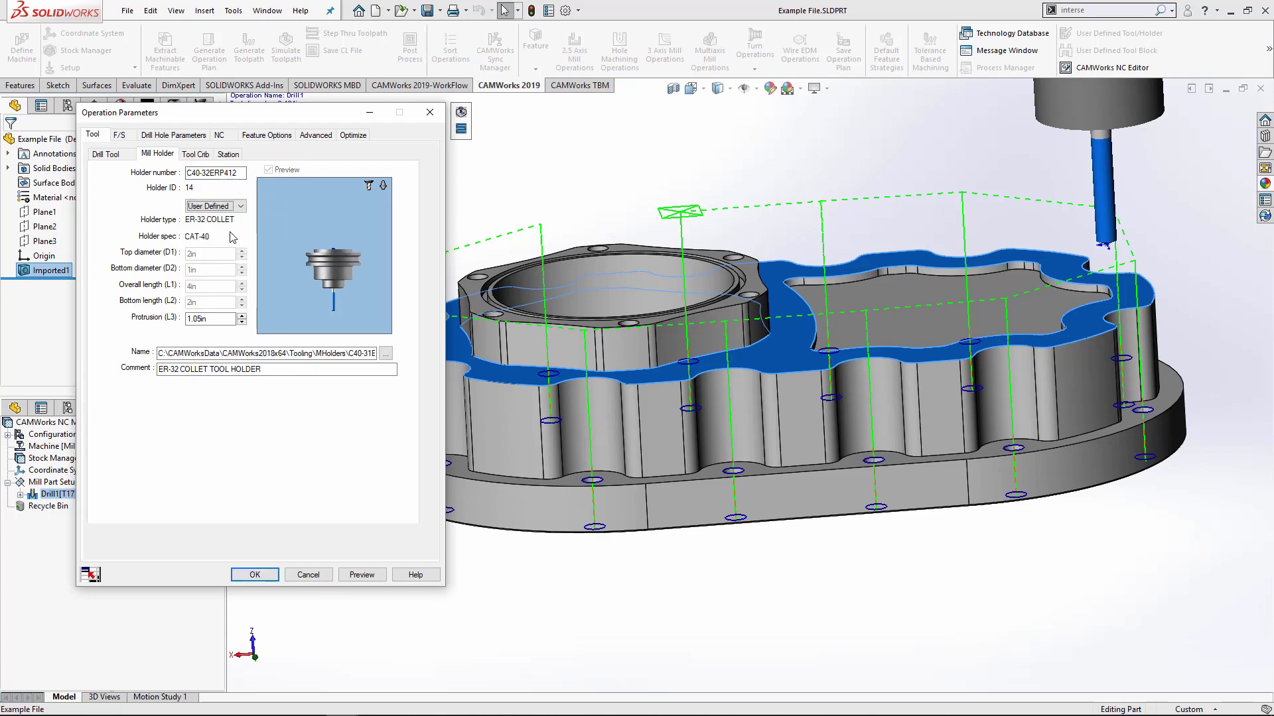
left_click(386, 355)
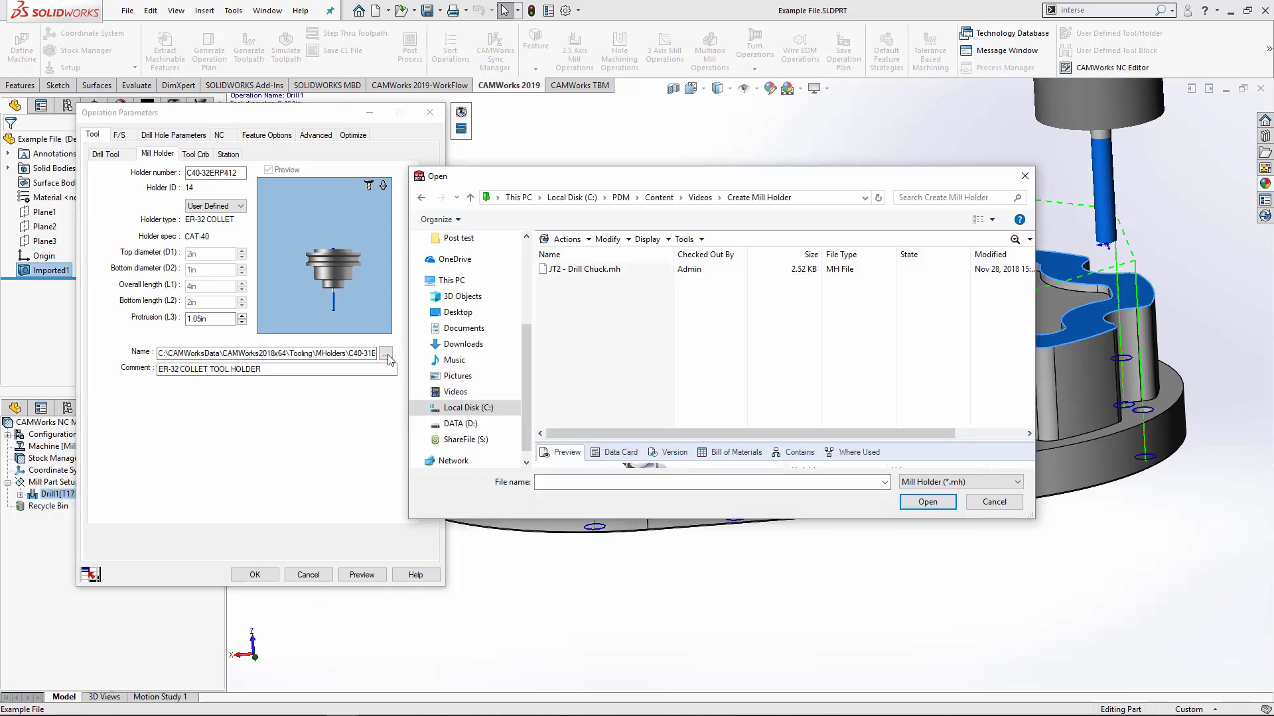
left_click(585, 269)
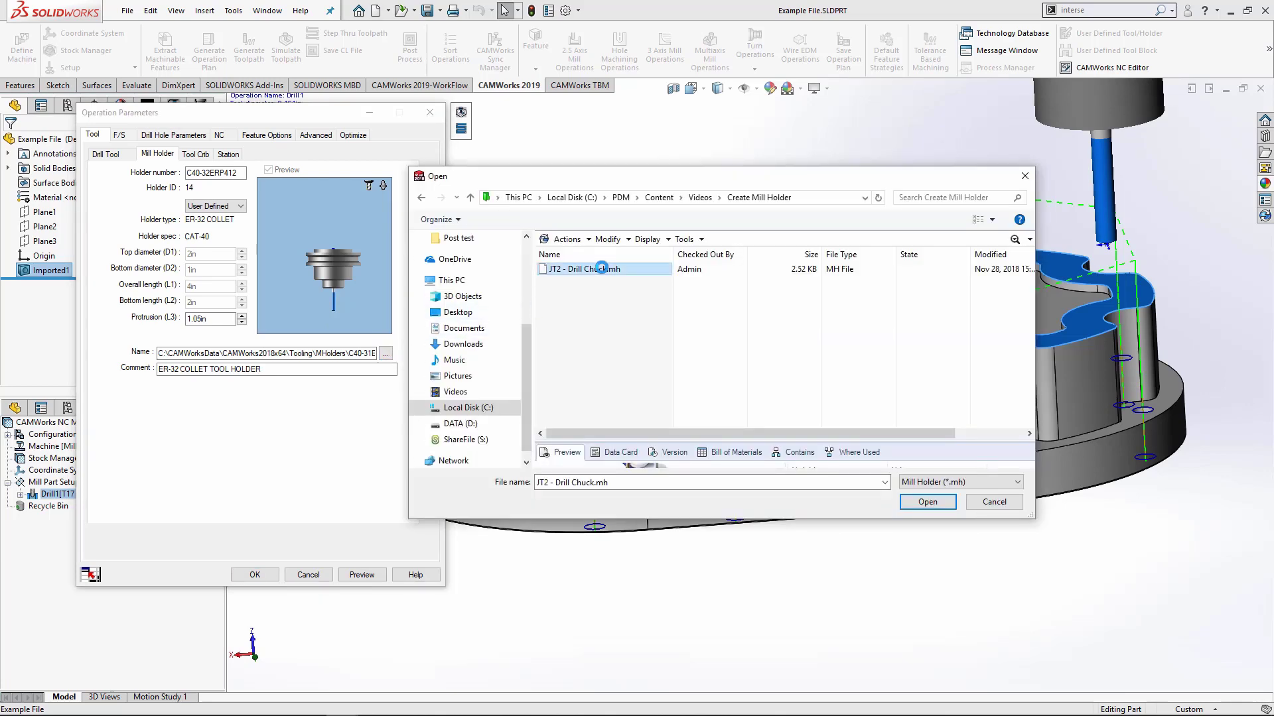
left_click(927, 502)
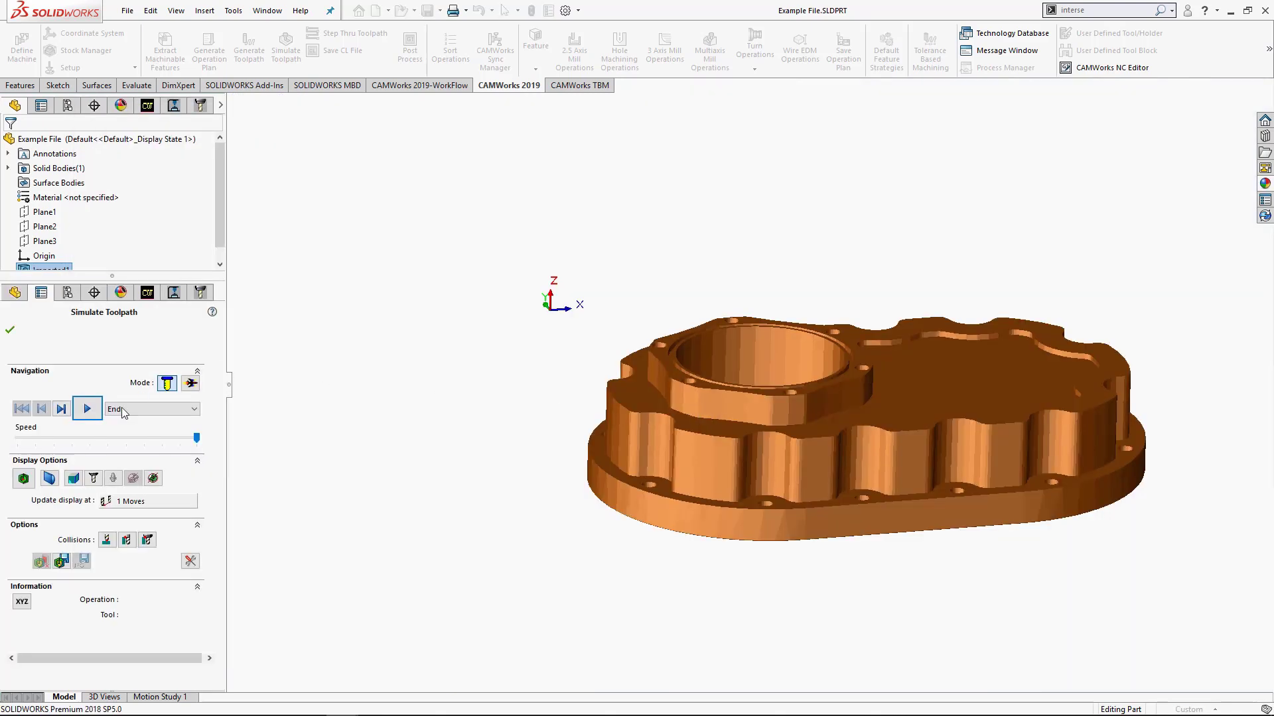
Step: Play the Drill1 toolpath simulation and display the deviation colour map
left_click(87, 408)
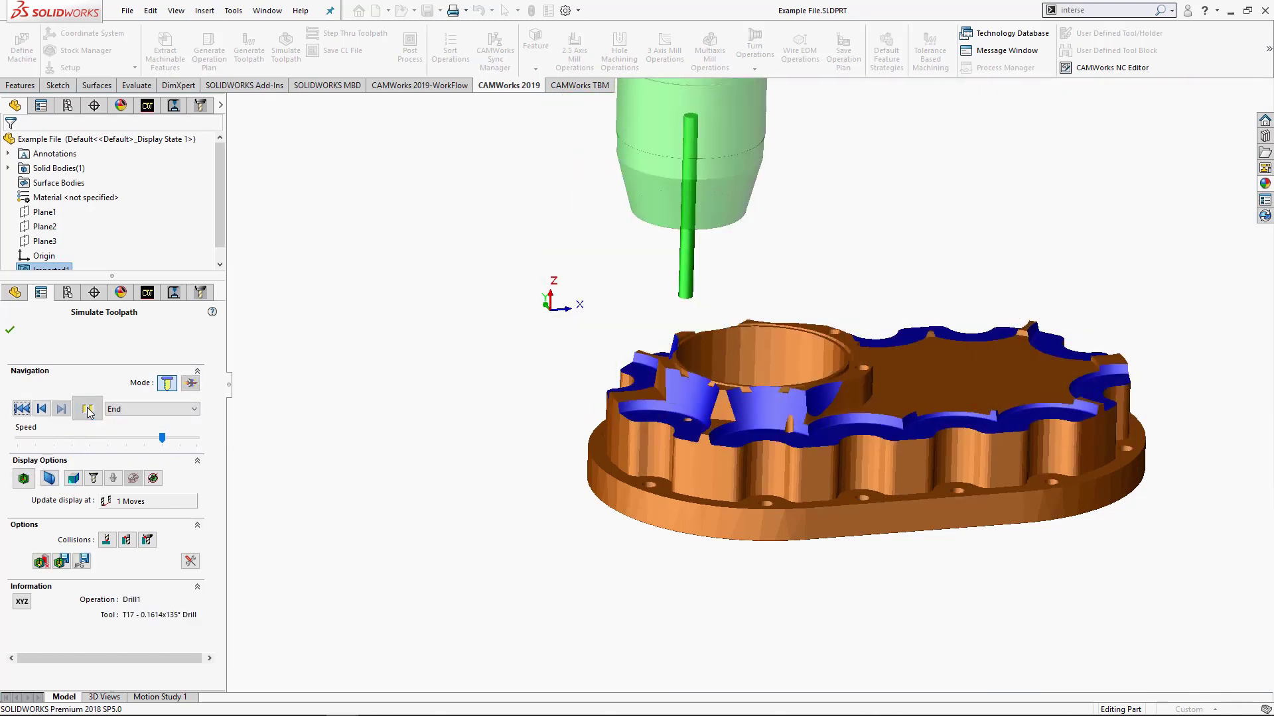
left_click(24, 479)
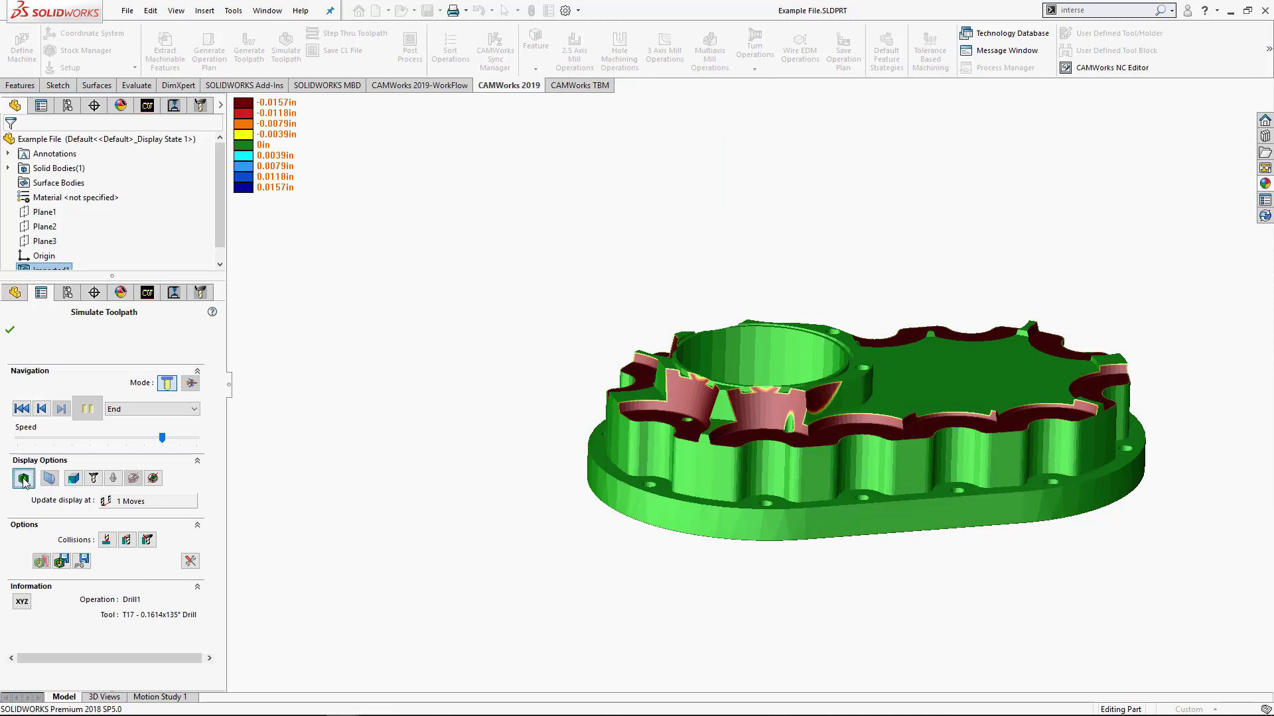
Step: Close the simulation, step Protrusion (L3) from 1.05in up to 1.55in, and preview
left_click(11, 331)
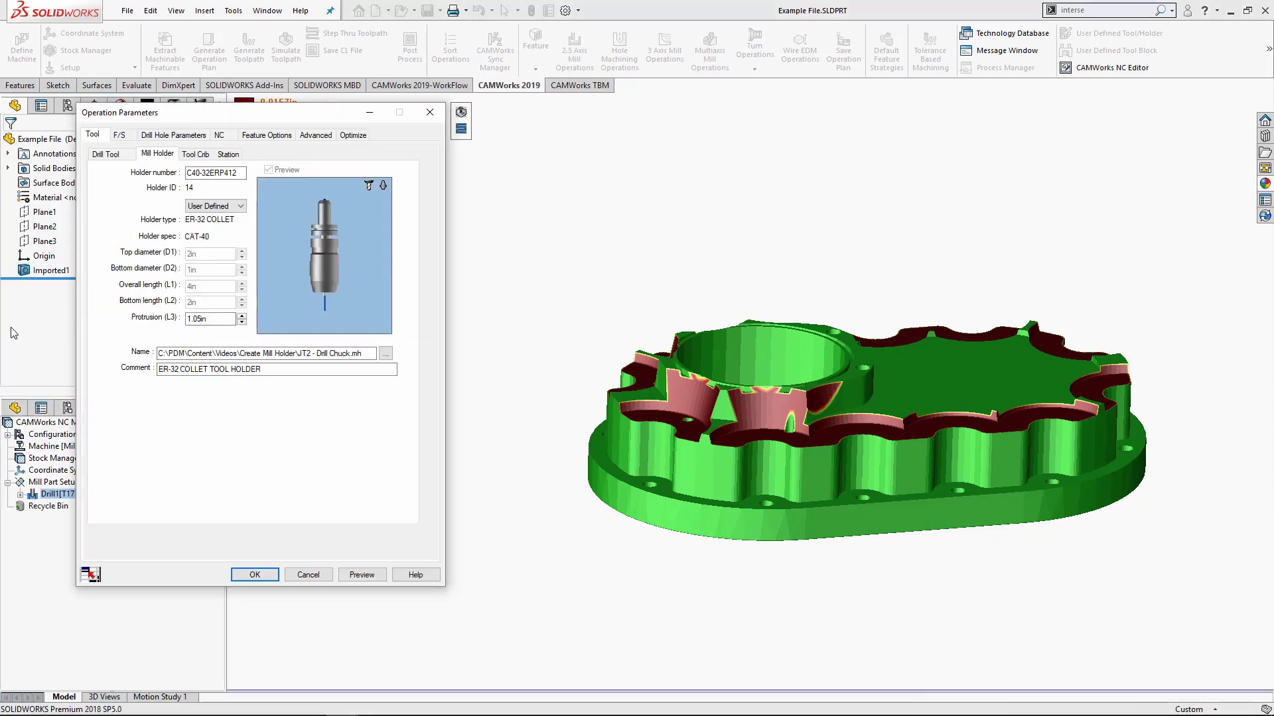
left_click(223, 320)
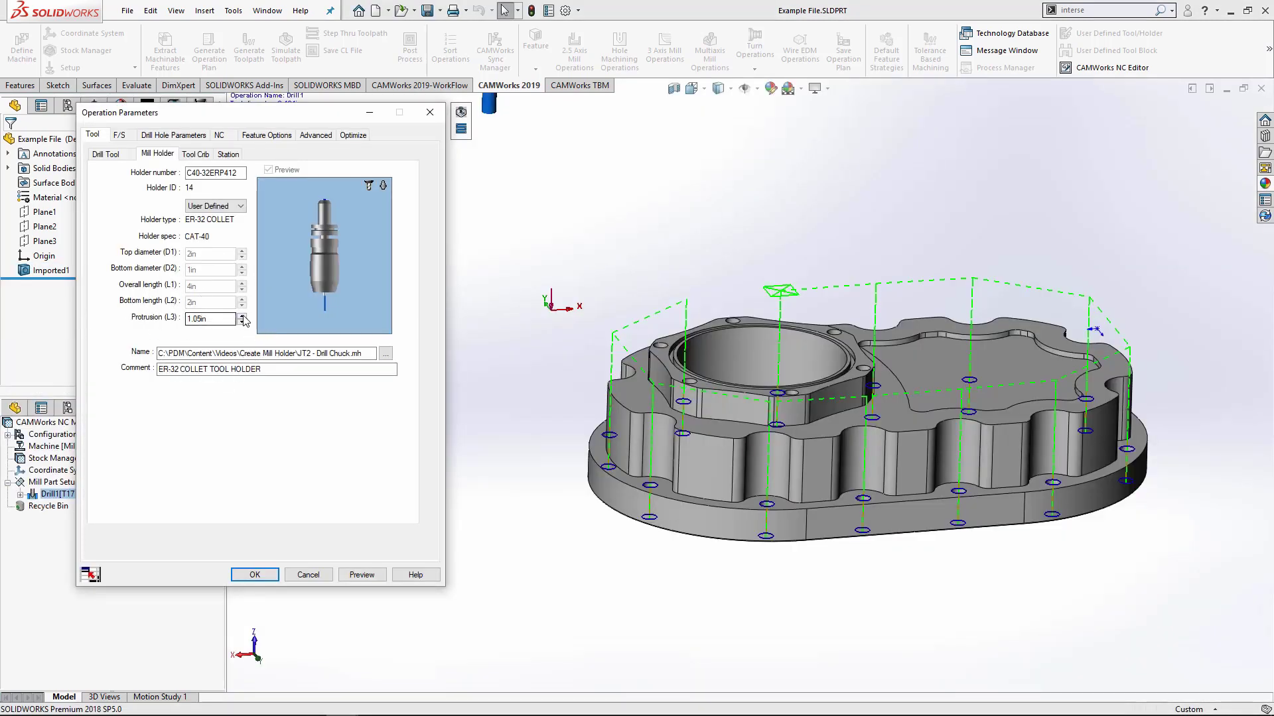
left_click(243, 316)
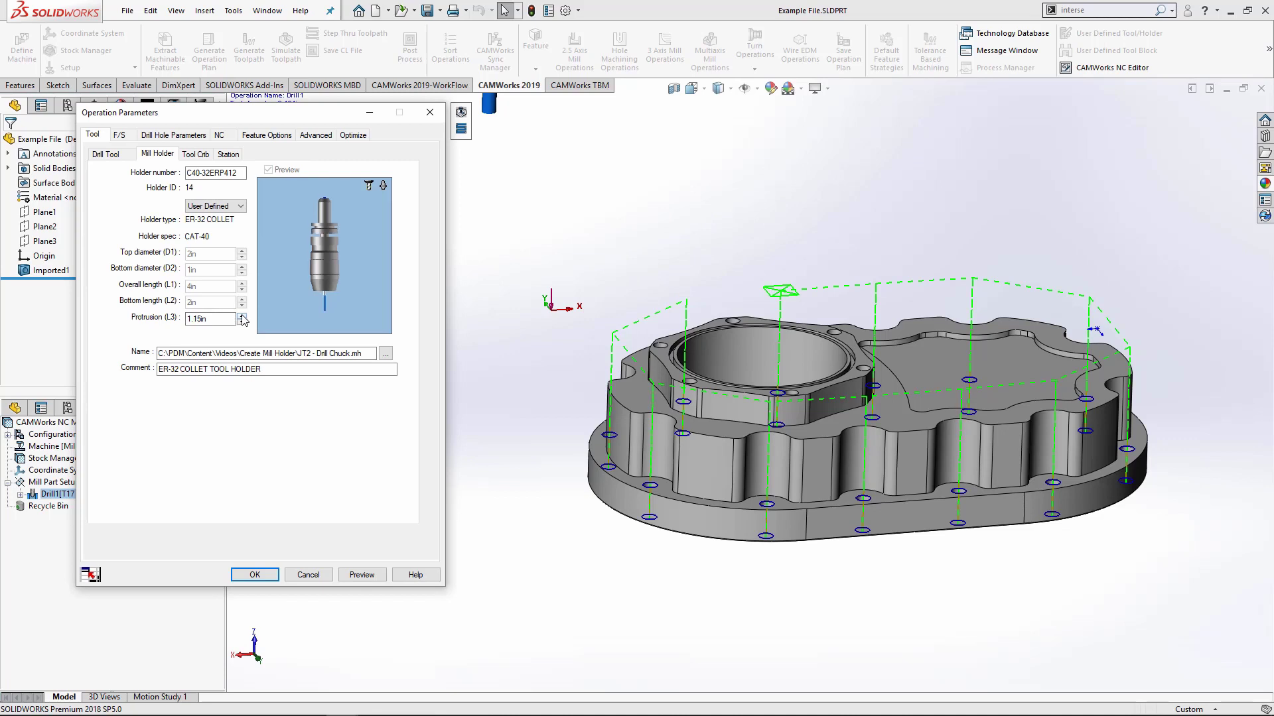
left_click(243, 316)
left_click(243, 317)
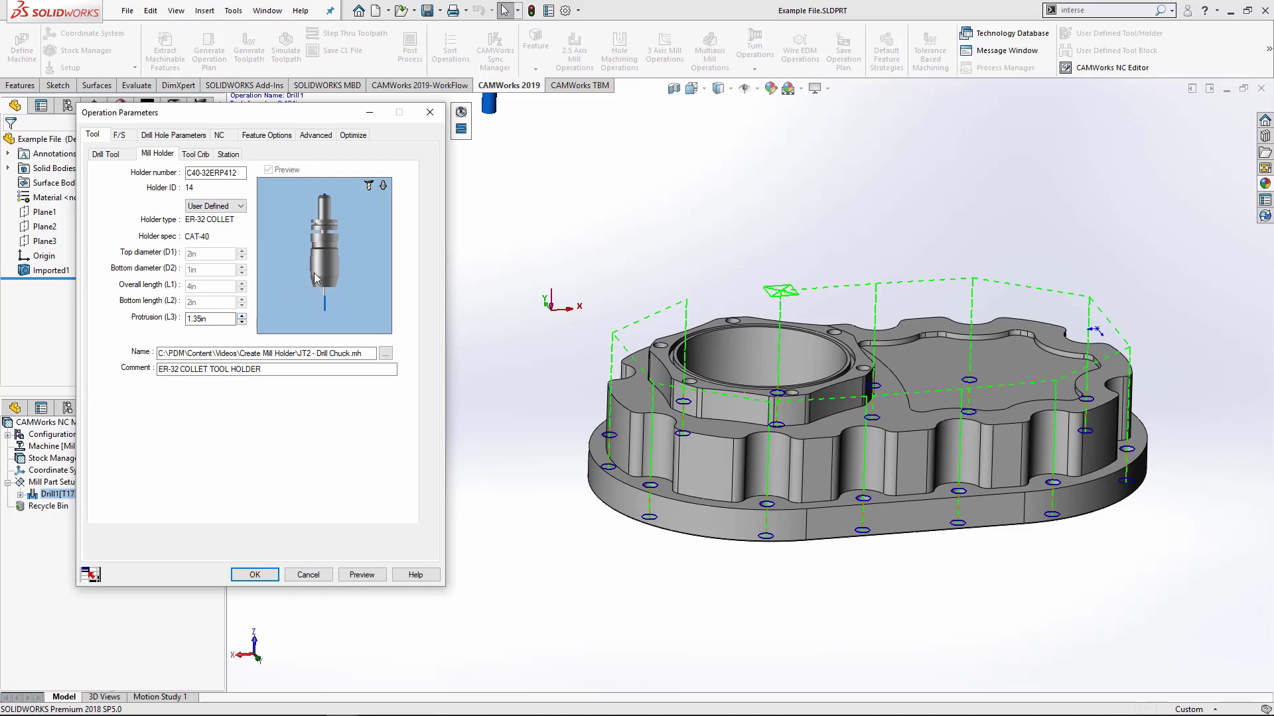
left_click(243, 316)
left_click(362, 574)
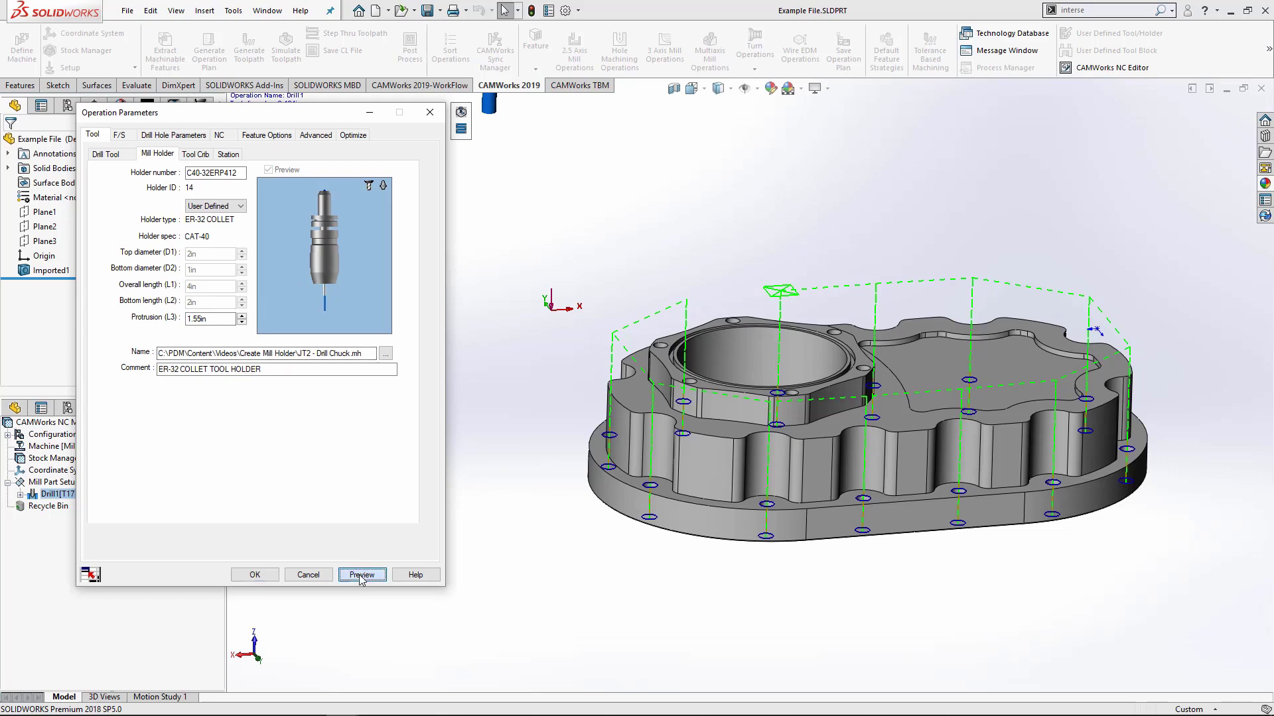
Step: Replay the Drill1 simulation with the 1.55in protrusion and show the all-green deviation colours
left_click(461, 113)
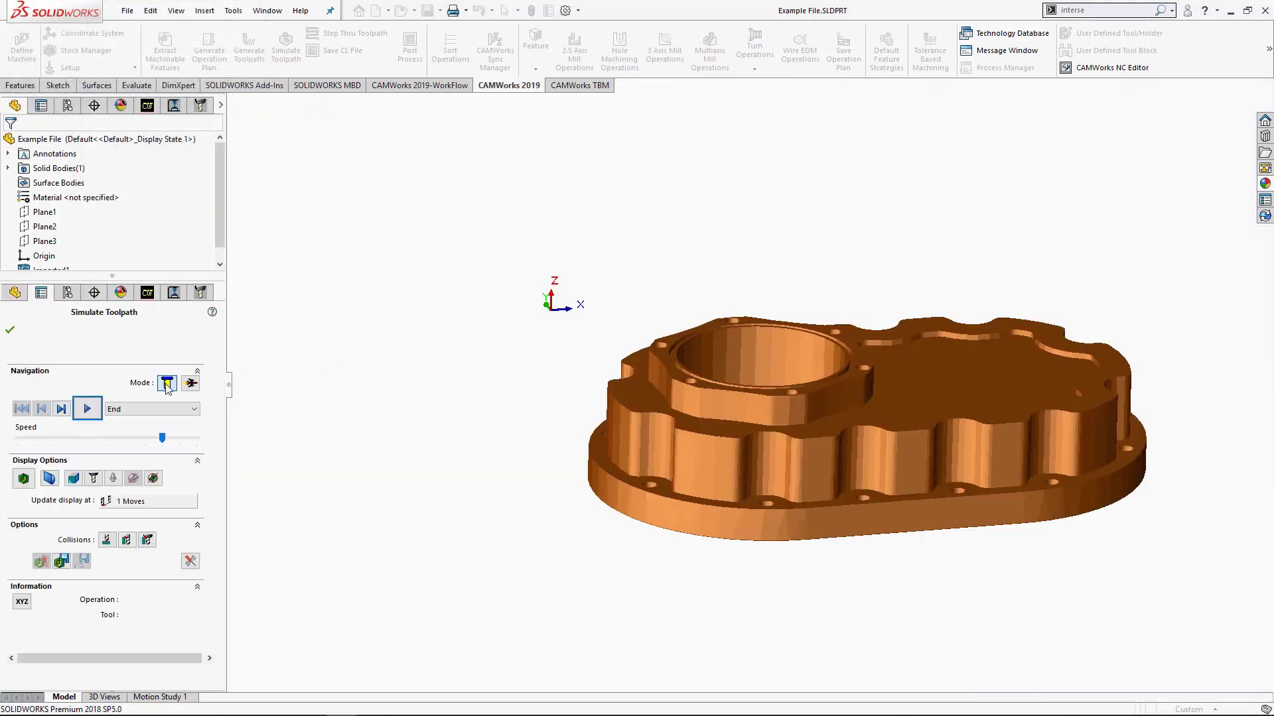
left_click(94, 414)
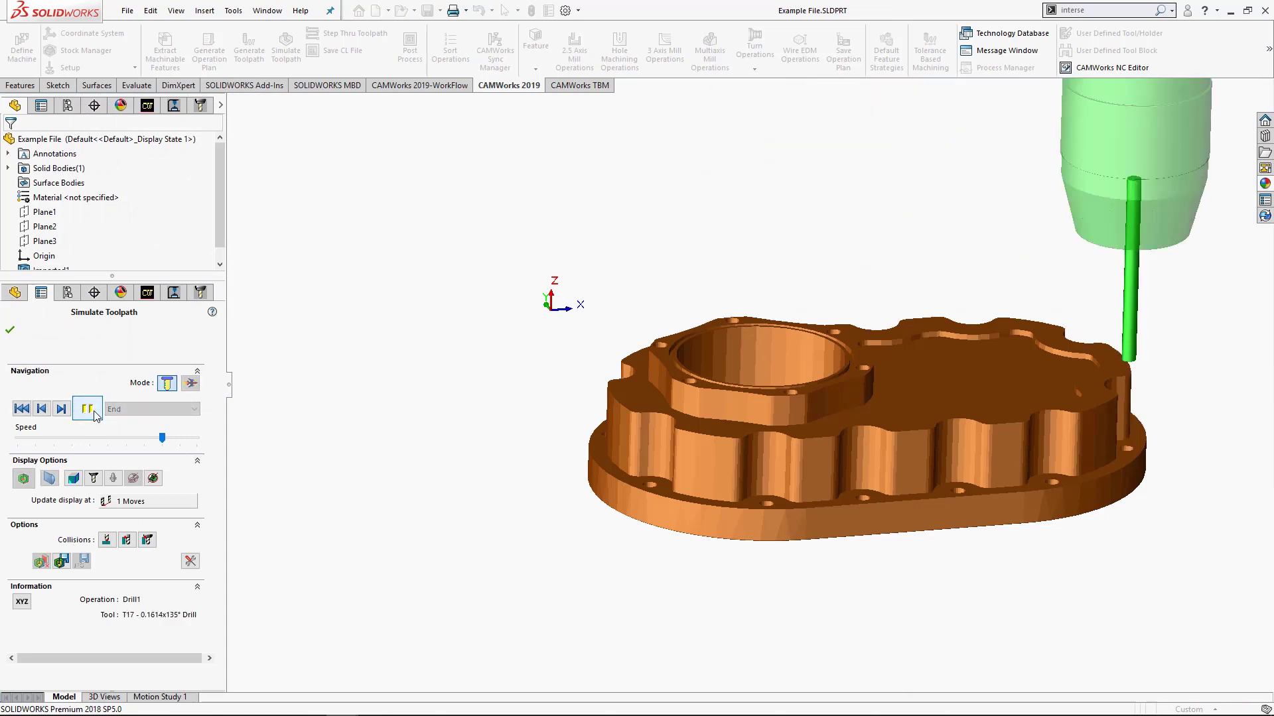
left_click(23, 479)
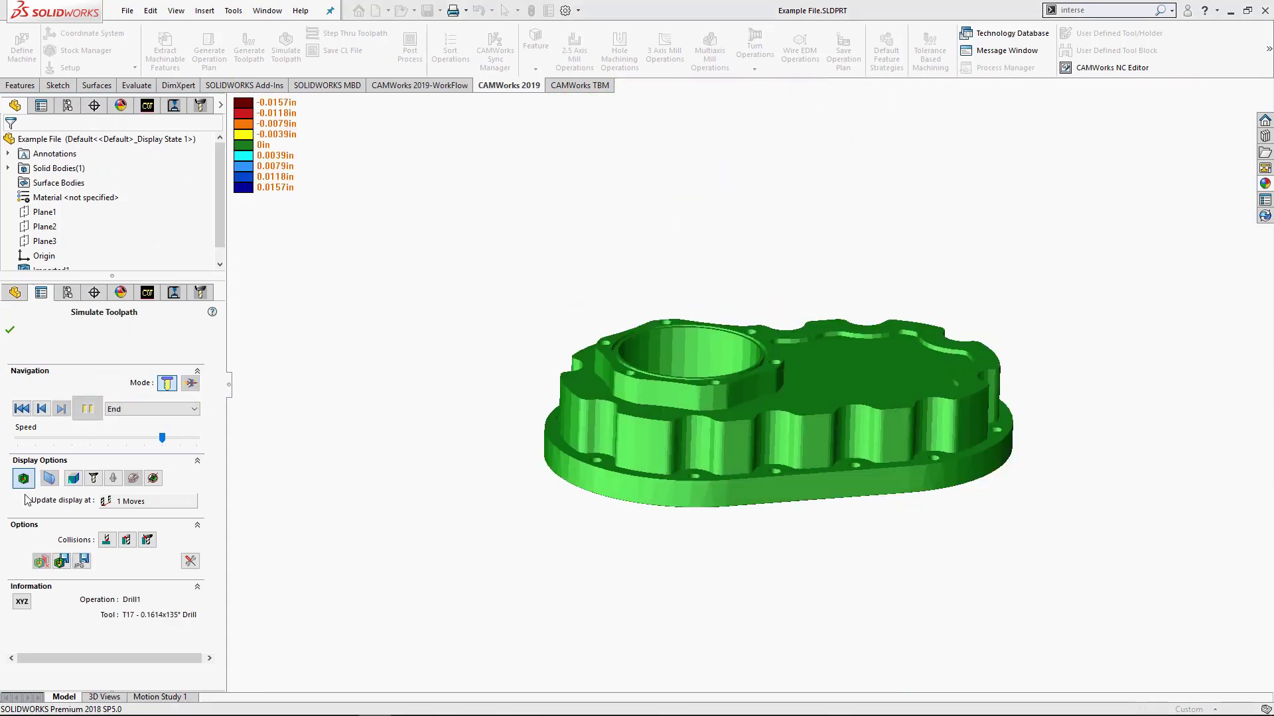